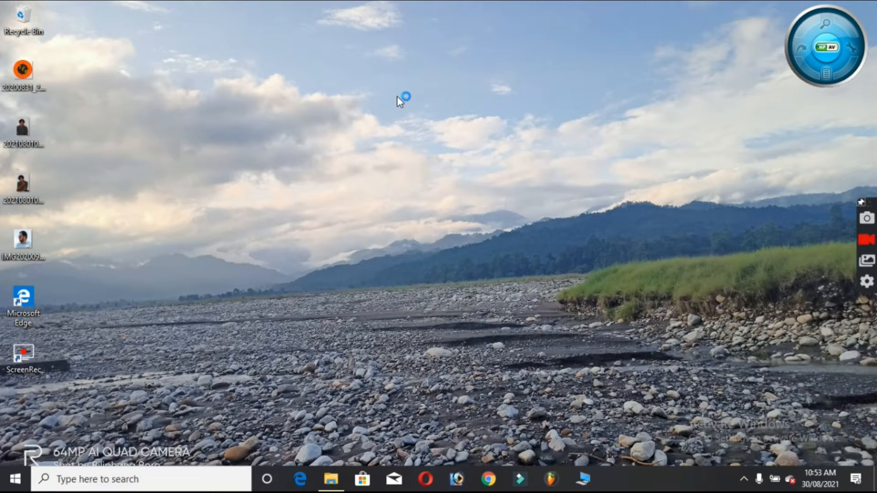
Refresh the desktop
right_click(396, 96)
right_click(412, 141)
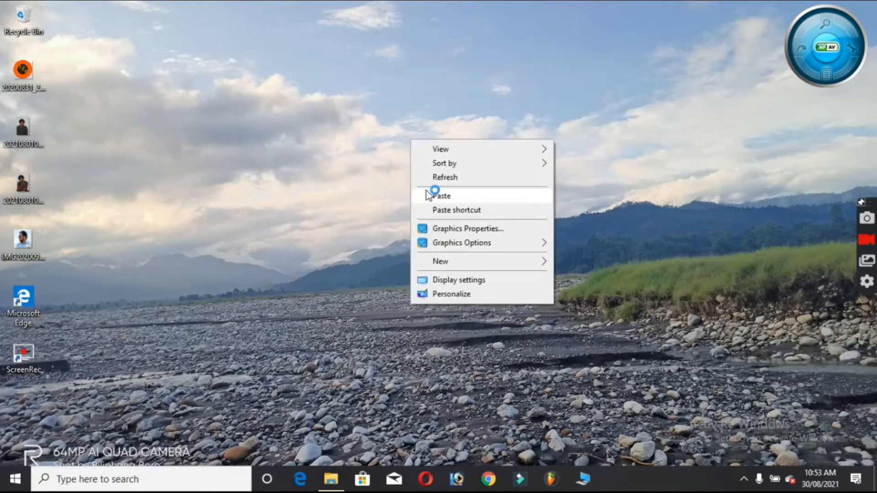
right_click(429, 183)
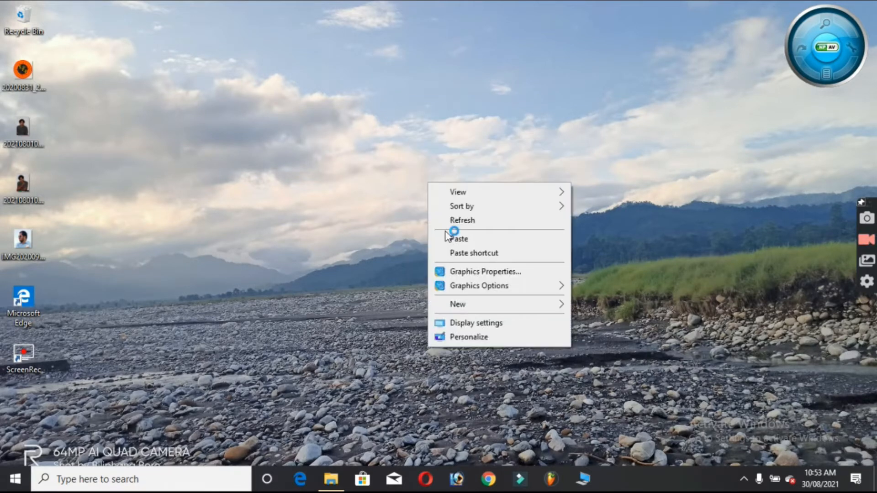
left_click(447, 221)
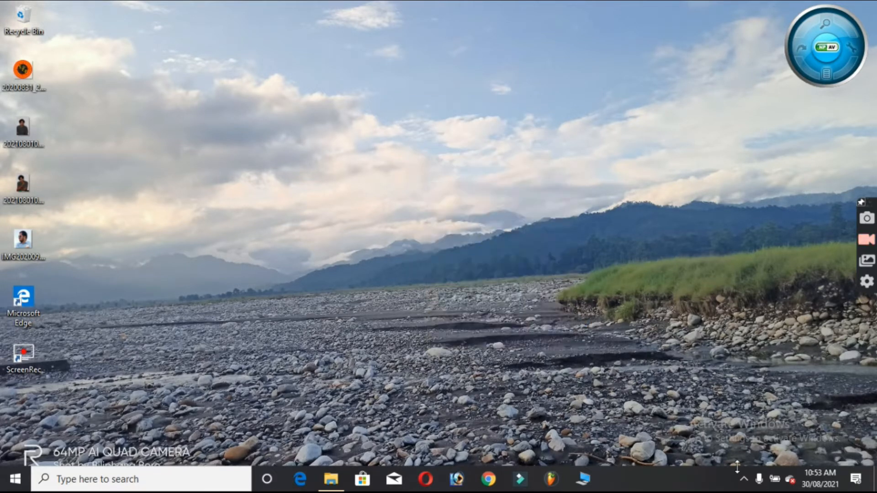
Disconnect from the open Wi-Fi network and reconnect to it
left_click(742, 483)
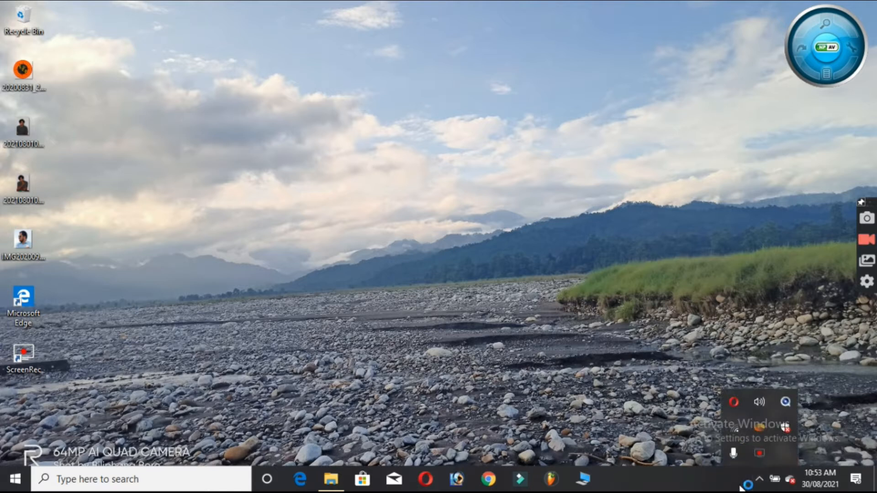
left_click_drag(743, 486, 731, 432)
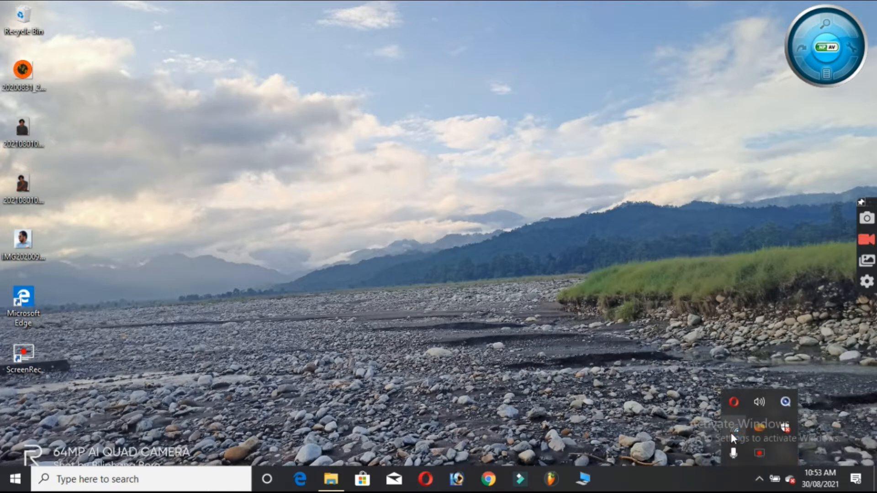
left_click(731, 432)
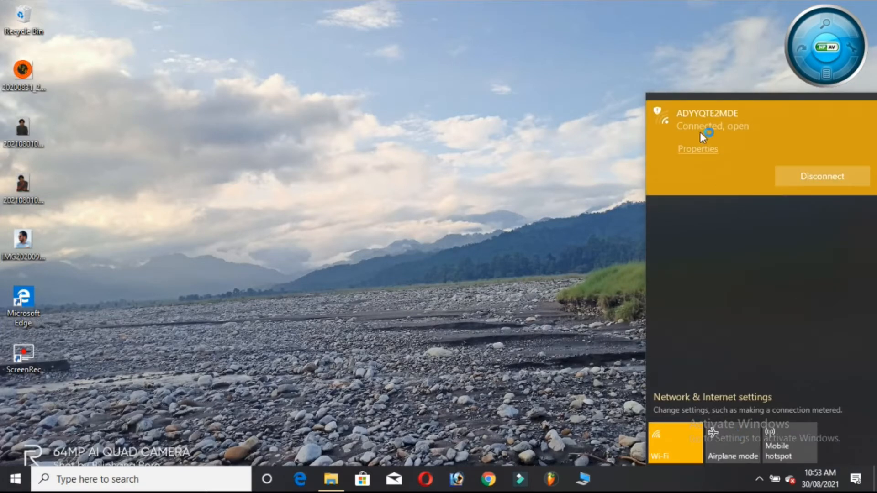
left_click(807, 179)
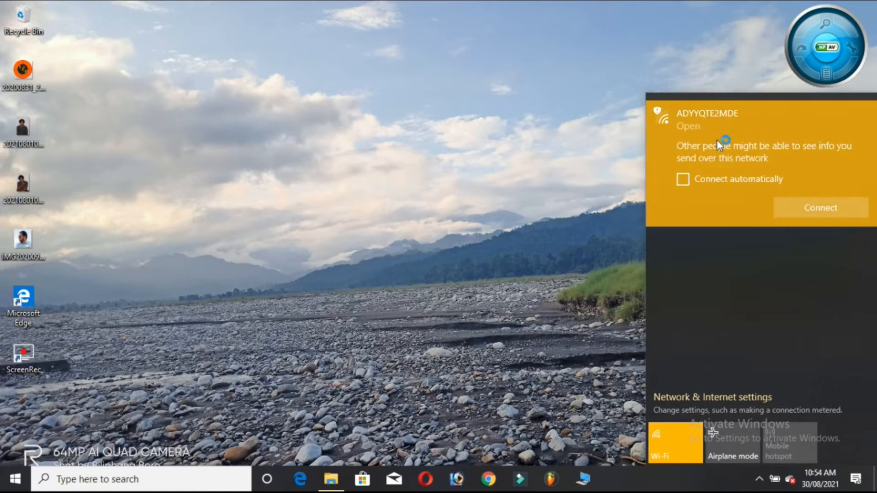
left_click(821, 214)
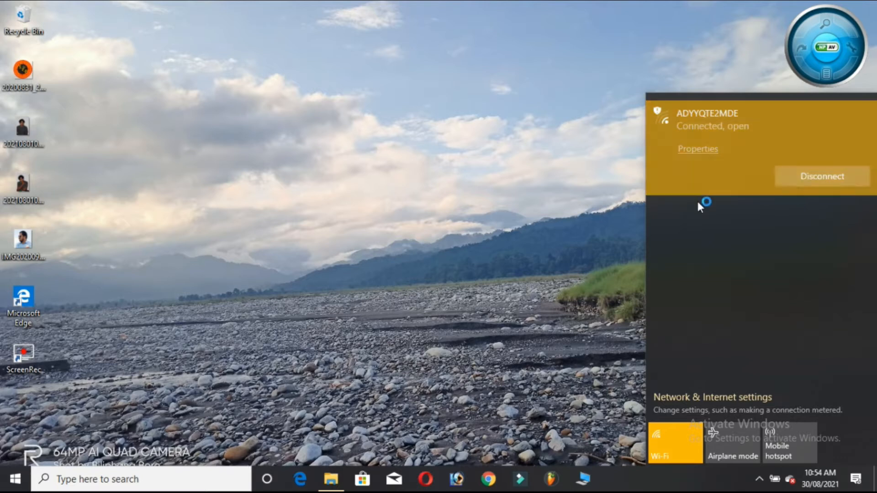
left_click(550, 221)
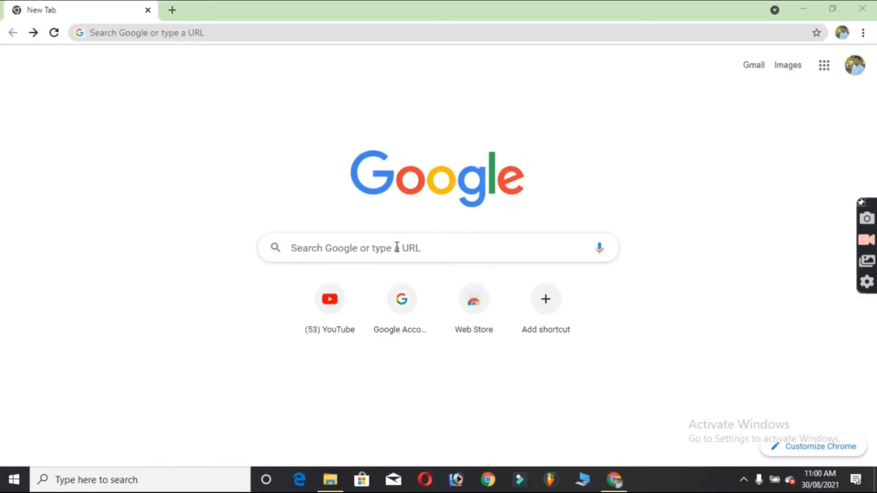
Search Google for wandershare filmora and open the sponsored Wondershare Filmora9 free download result
left_click(397, 247)
type("wander")
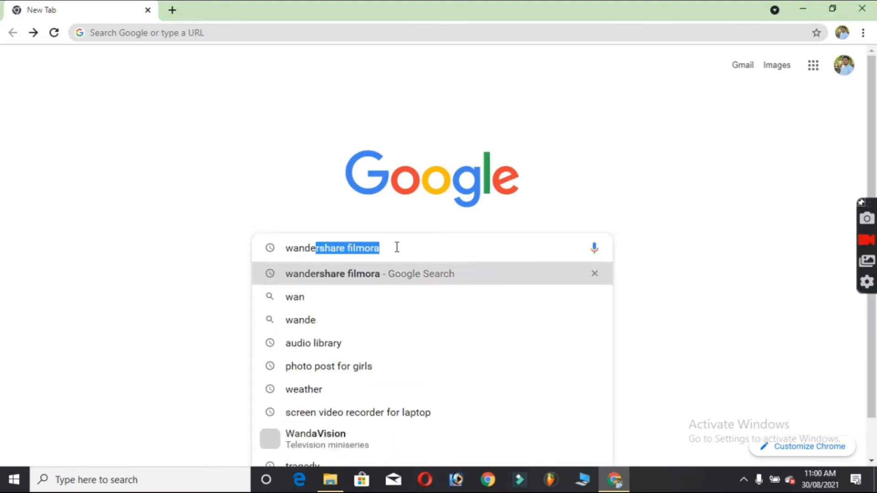
type("sh")
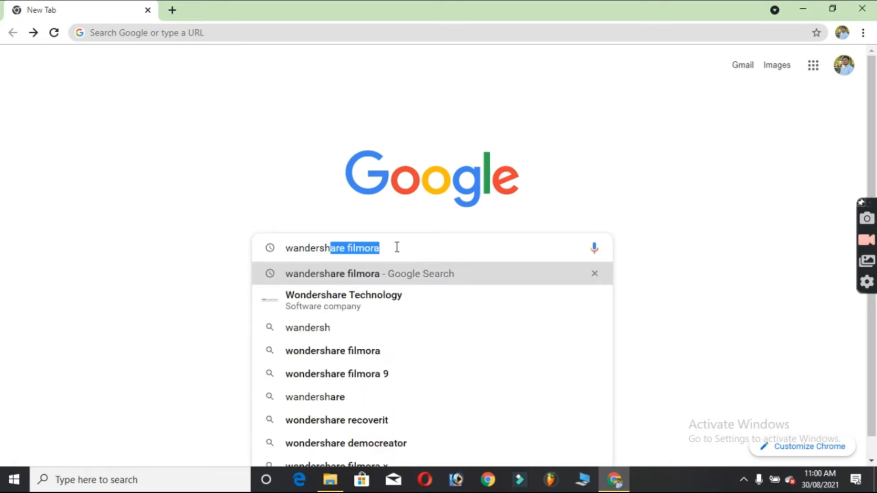
left_click(368, 274)
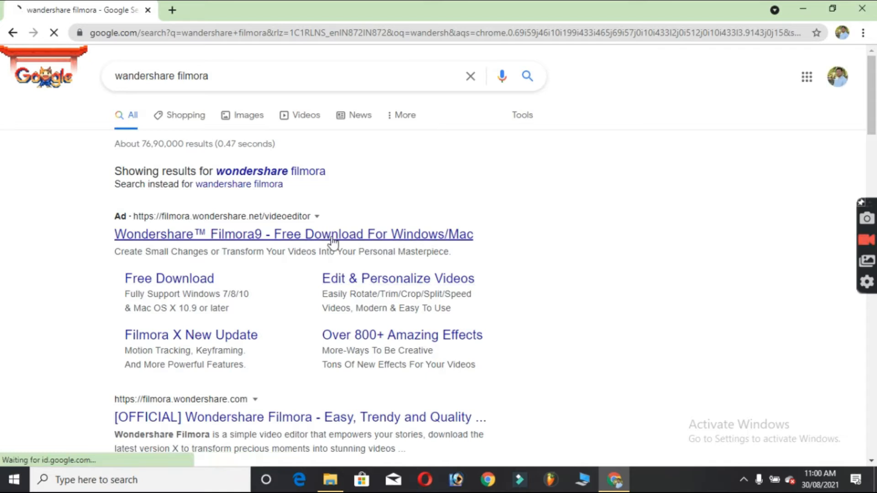
left_click(294, 236)
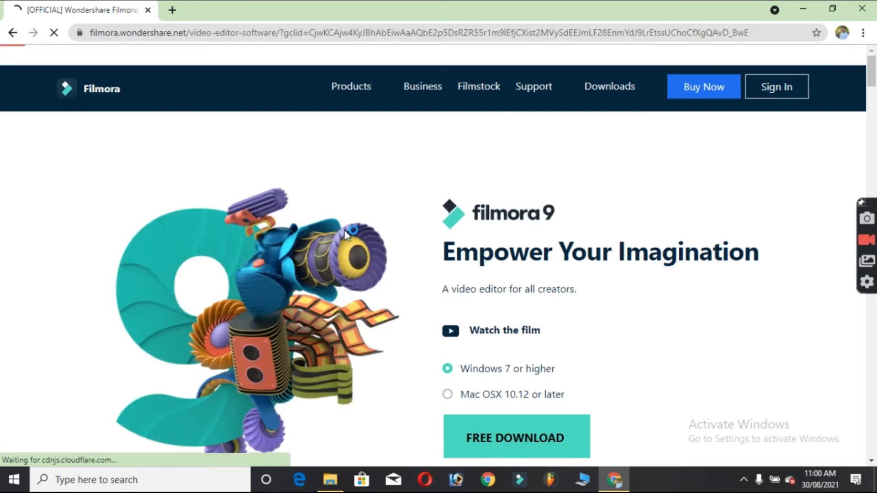
Look over the Filmora 9 download page and close the browser
scroll(875, 93, "down", 7)
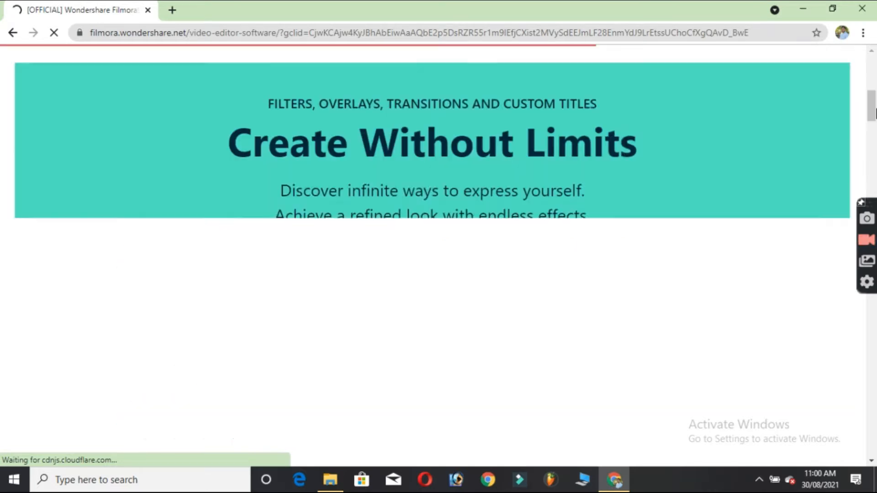
scroll(536, 296, "up", 4)
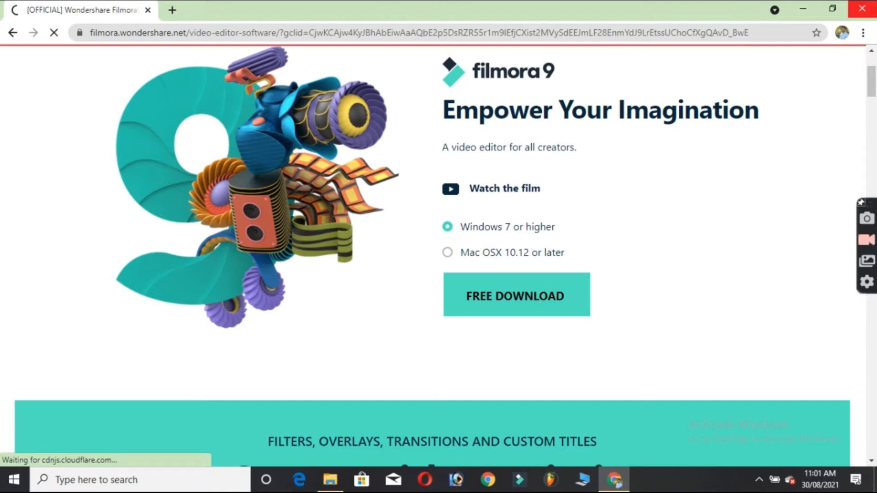
left_click(862, 8)
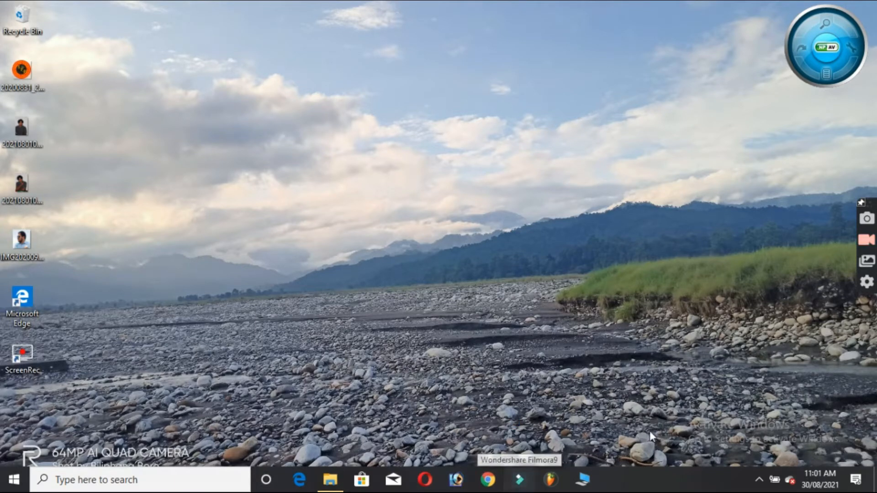
Disconnect from the Wi-Fi network and turn on airplane mode
left_click(758, 480)
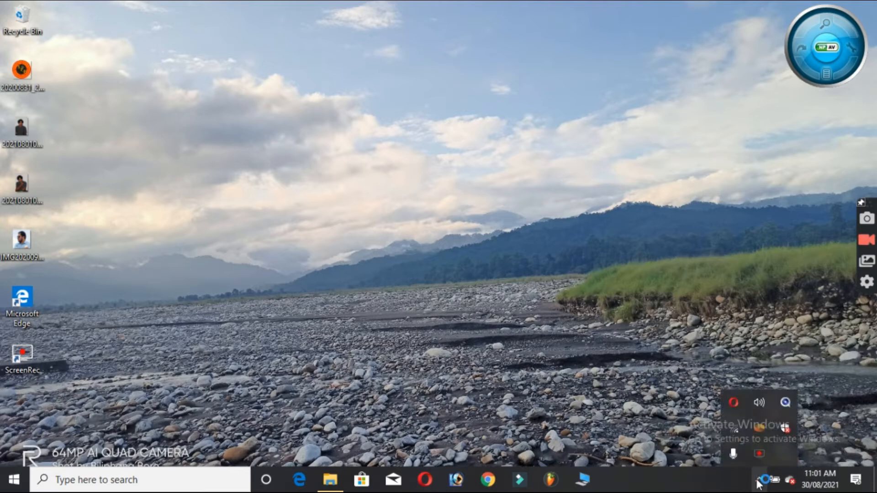
left_click_drag(763, 480, 736, 433)
left_click(736, 431)
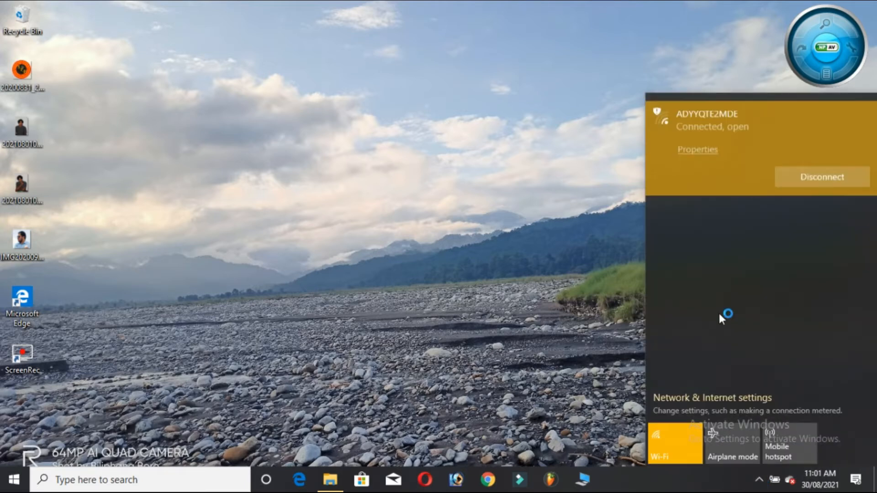
left_click(798, 183)
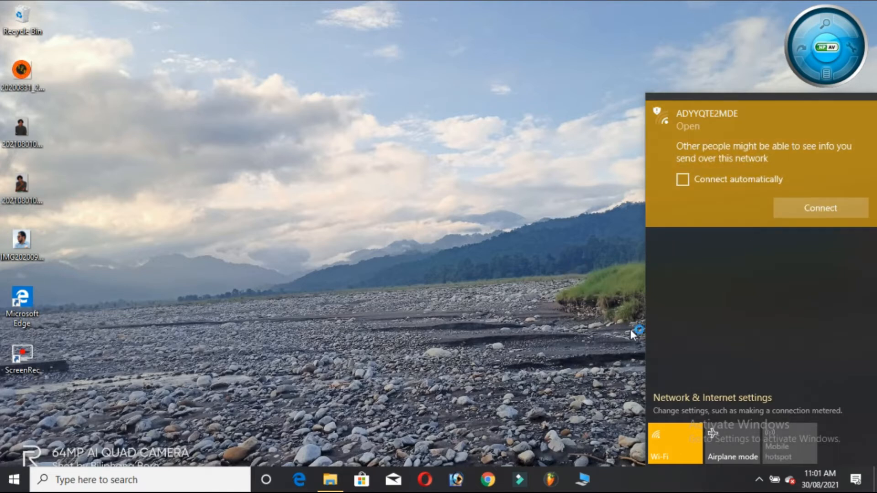
left_click(722, 443)
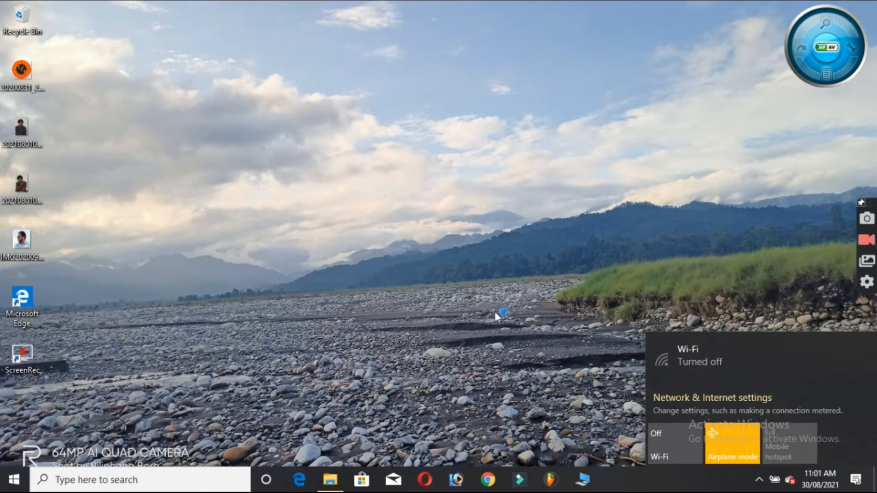
left_click(487, 298)
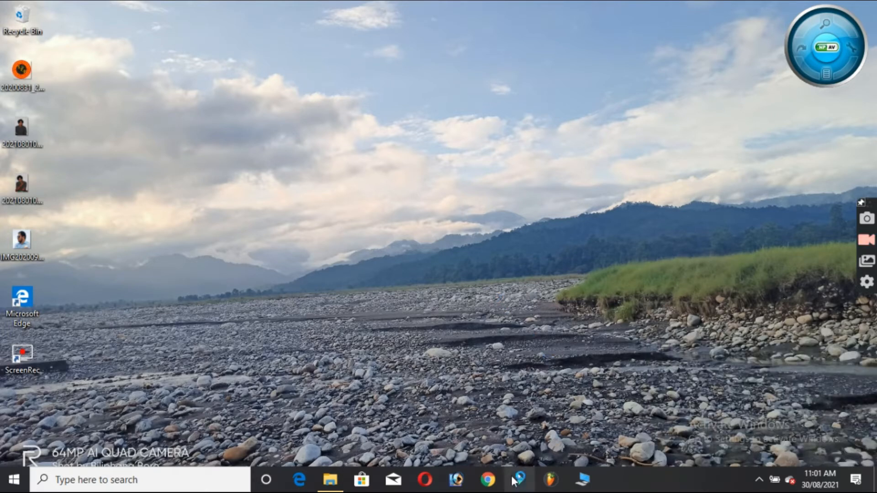
Launch Wondershare Filmora9 and create a new project with the 16:9 (Widescreen) aspect ratio
left_click(520, 481)
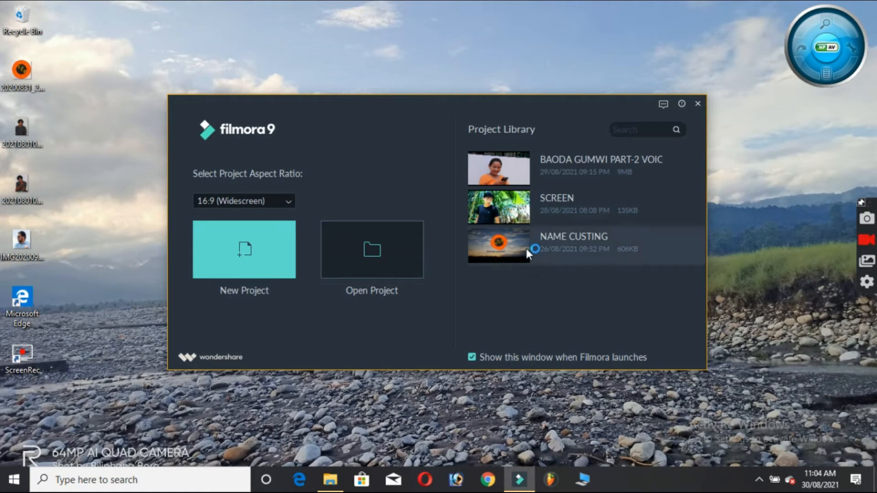
left_click(257, 261)
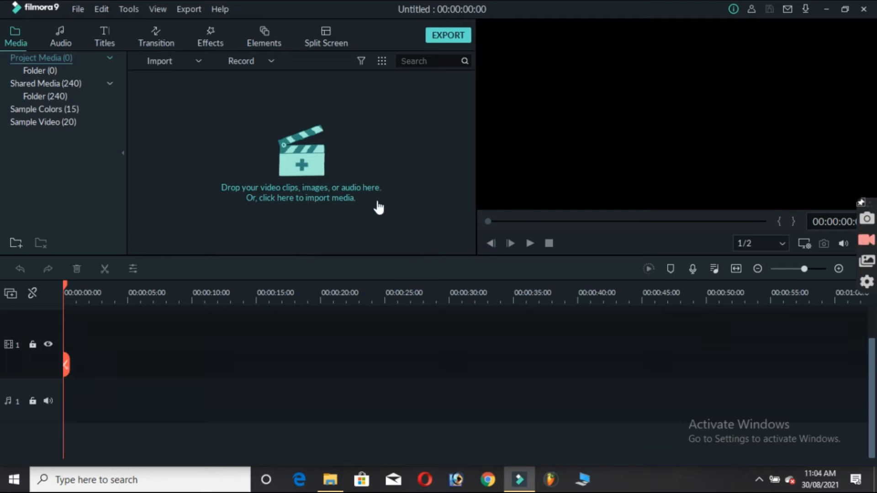
Import the My Video clip from Local Disk (E:) into the project media
left_click(314, 167)
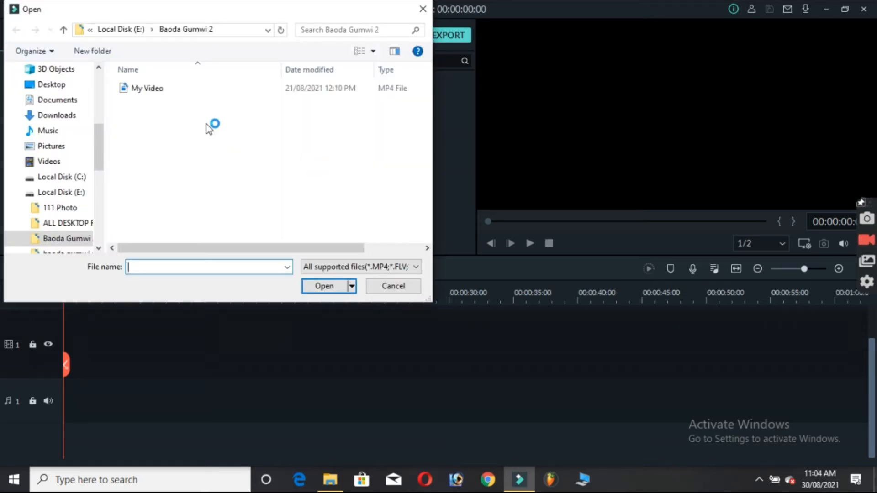
left_click(76, 193)
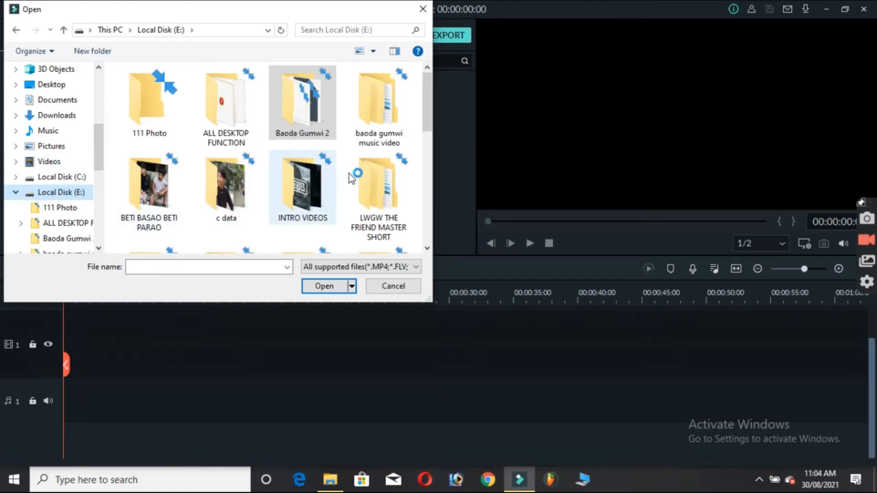
left_click_drag(426, 102, 427, 116)
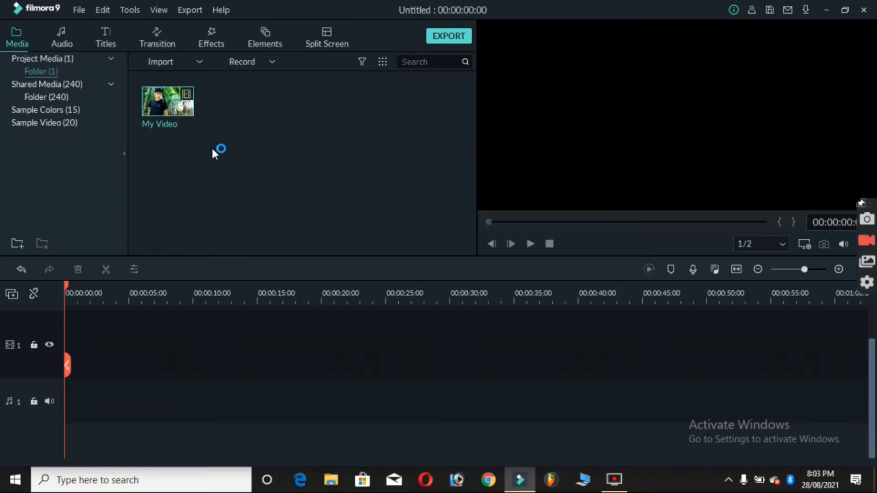
Preview the My Video clip and place it at the start of video track 1
double_click(181, 106)
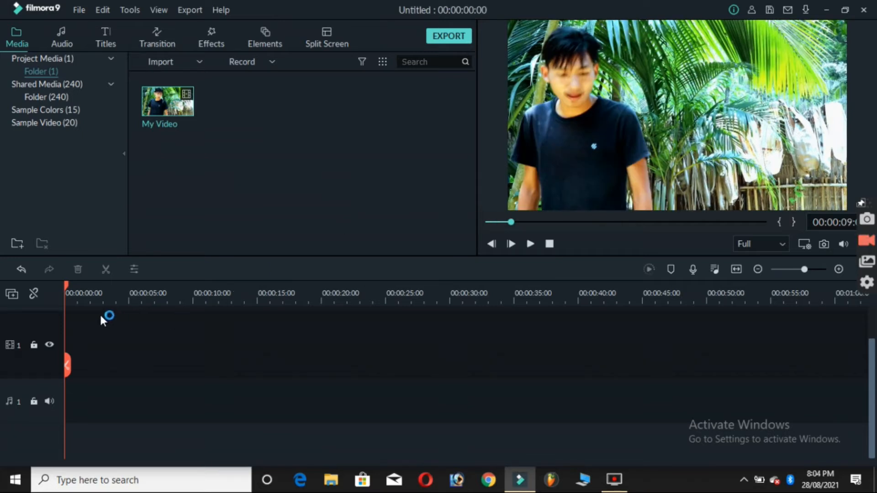
left_click_drag(192, 105, 179, 329)
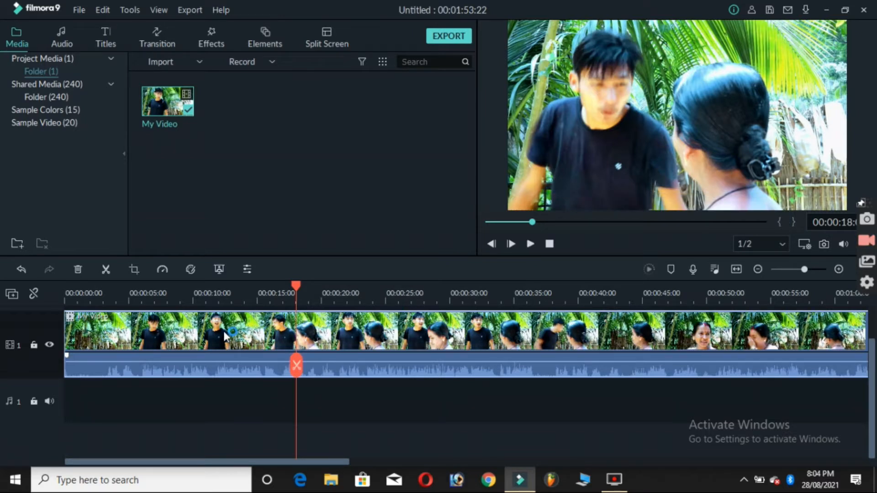
Try cutting the short section between about 18 and 19 seconds out of the clip on video track 1
key("ctrl+b")
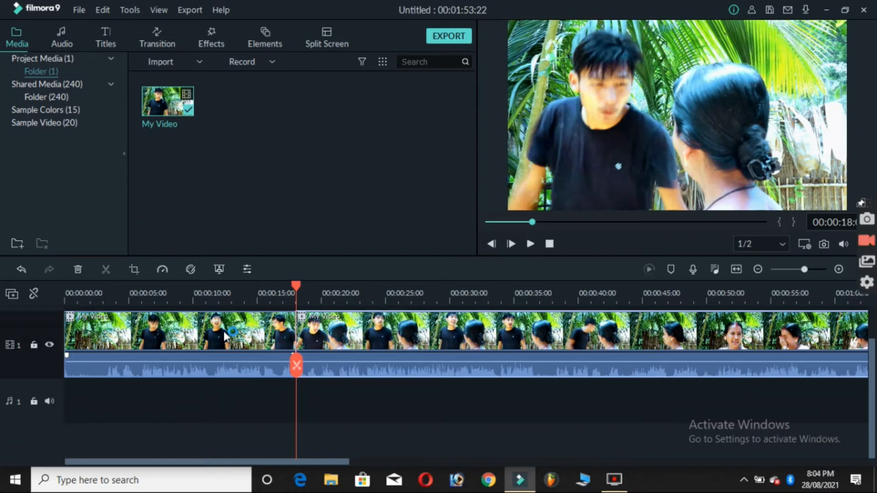
left_click(315, 338)
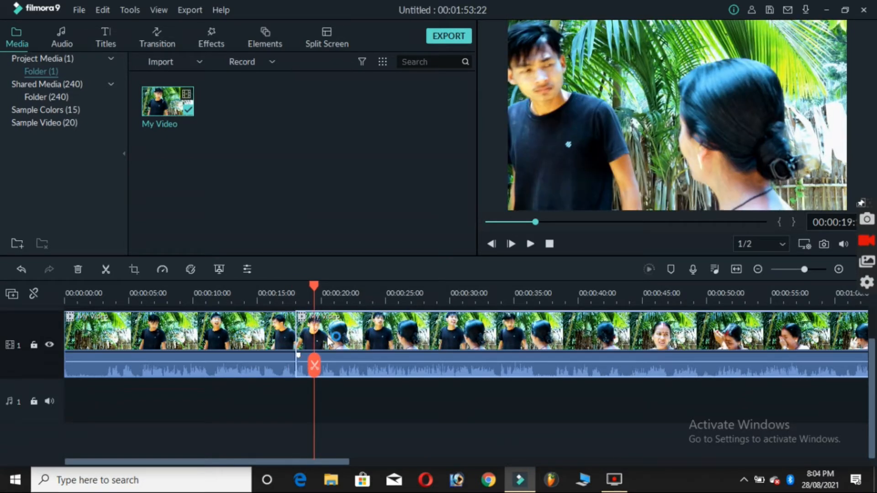
key("ctrl+b")
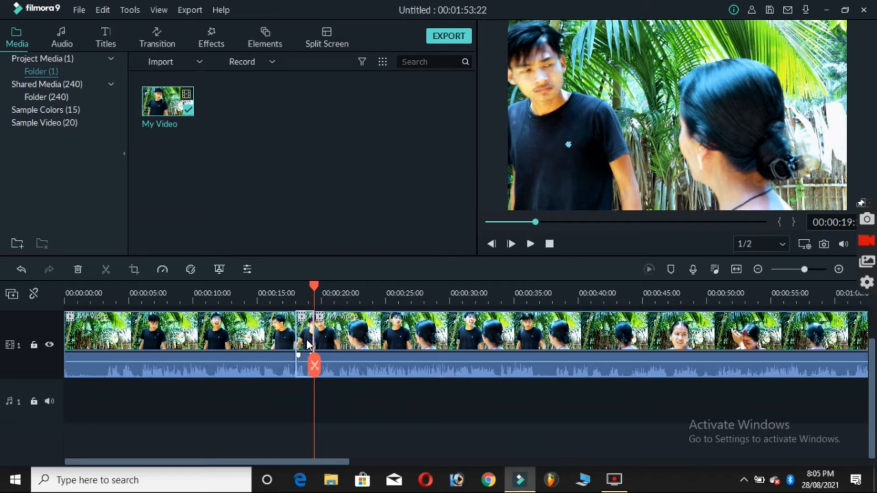
key("Delete")
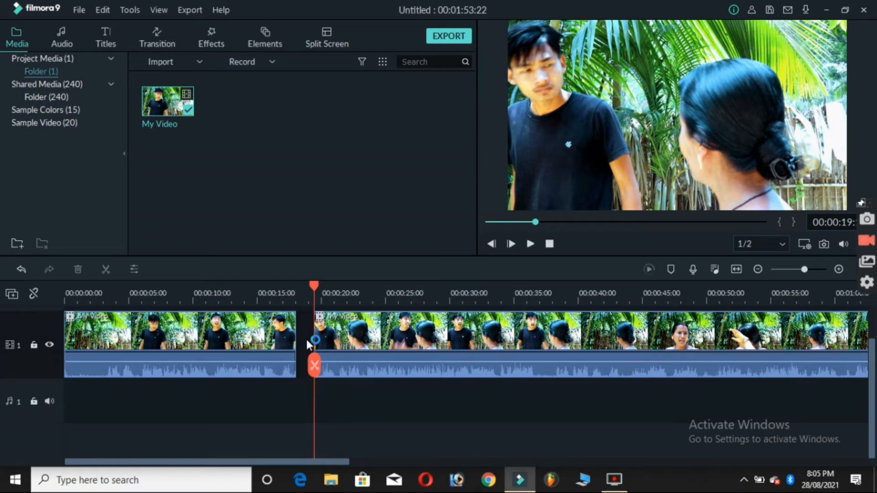
left_click(309, 343)
key("Delete")
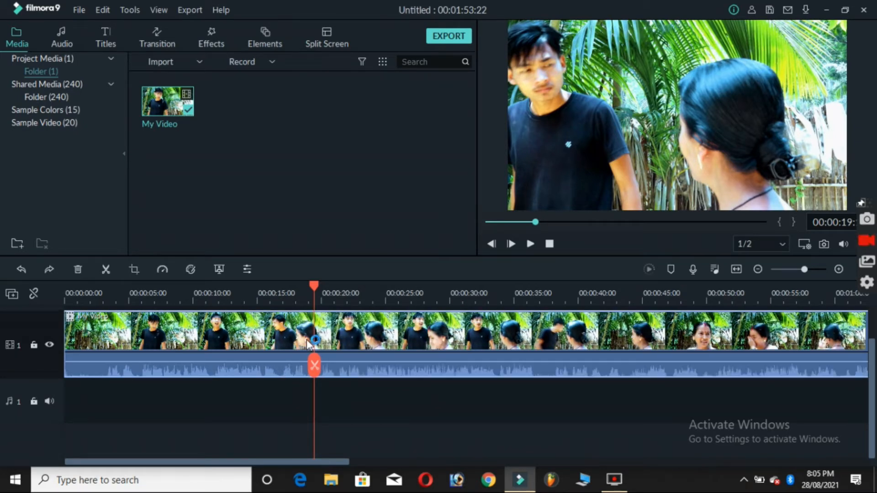
Split the clip on video track 1 at about 18 seconds
left_click(296, 293)
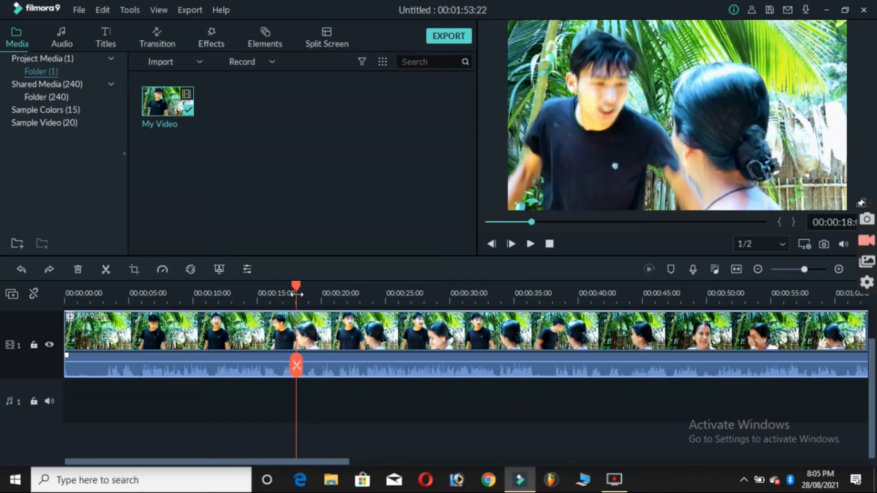
key("ctrl+b")
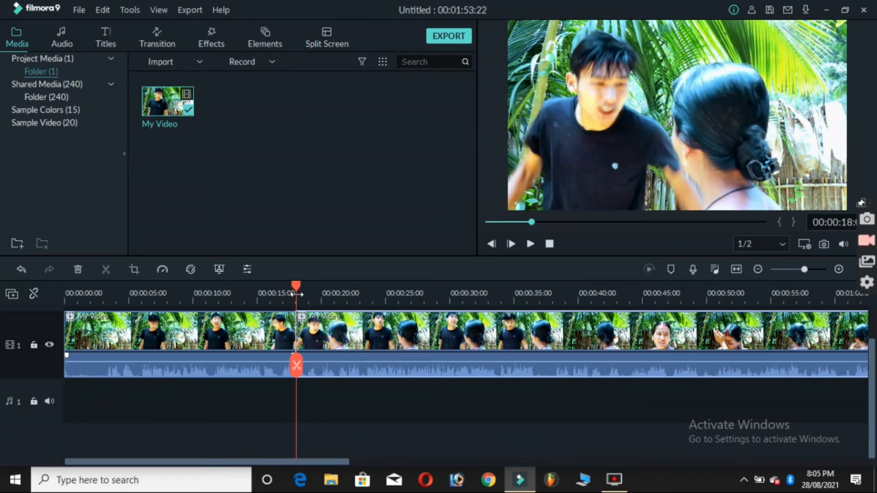
Delete the part of the video after the 18-second split and mute the remaining clip's audio
key("Delete")
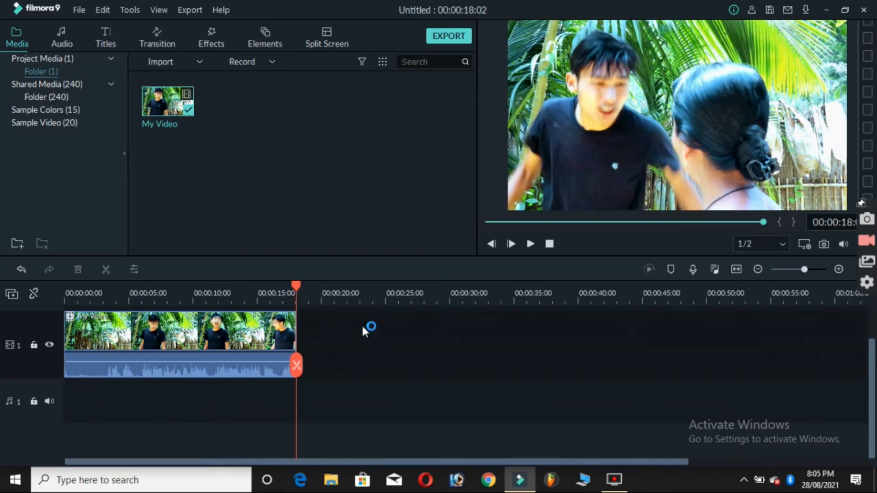
left_click(67, 300)
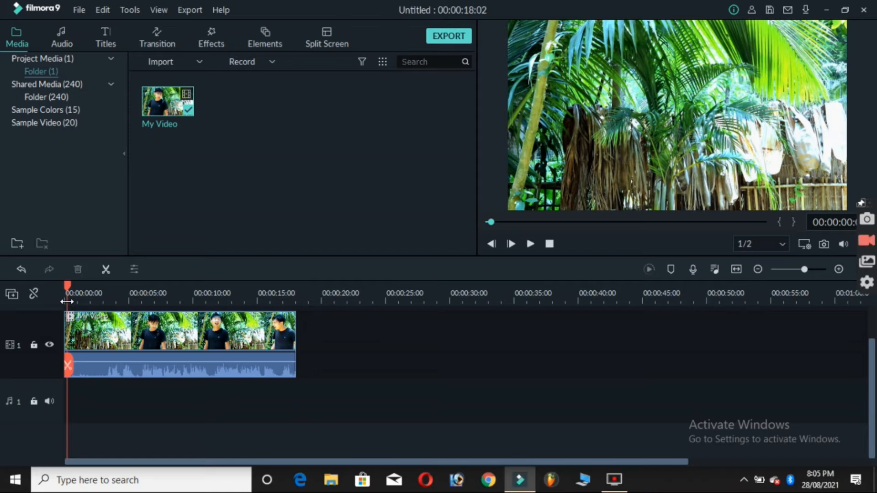
left_click_drag(102, 361, 94, 392)
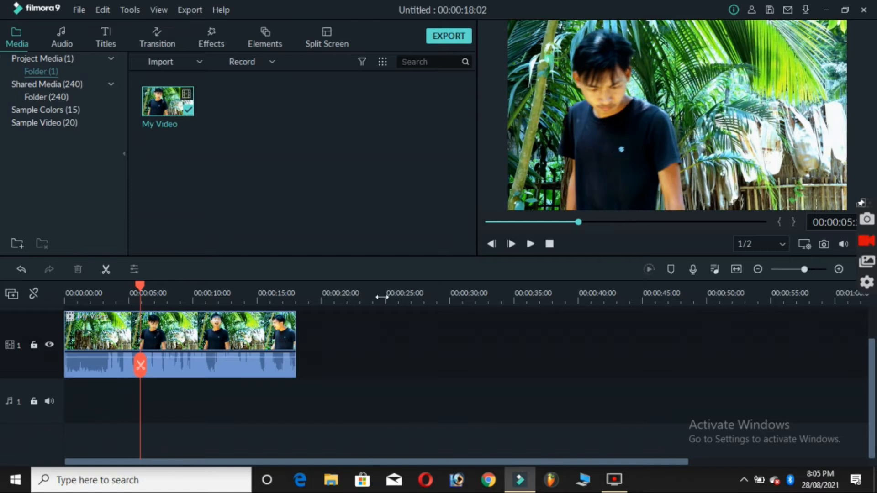
Record a short microphone voice-over onto audio track 1, starting a little before 6 seconds on the timeline
left_click(693, 270)
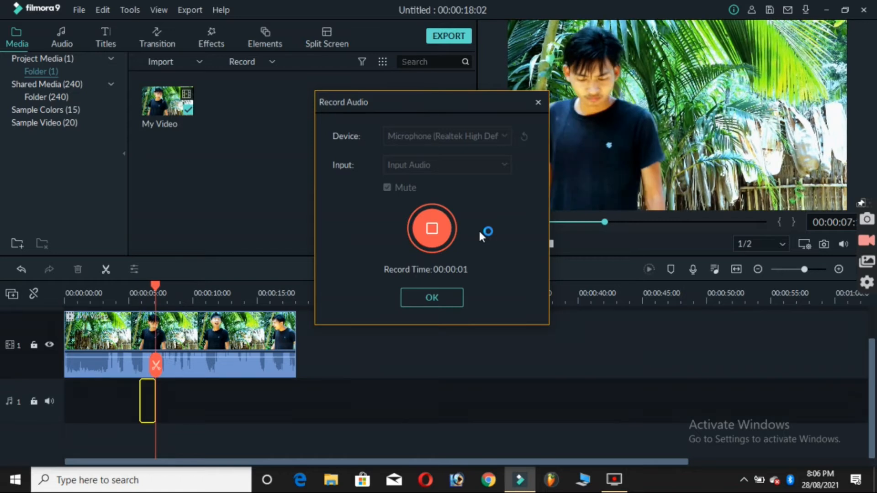
left_click(431, 229)
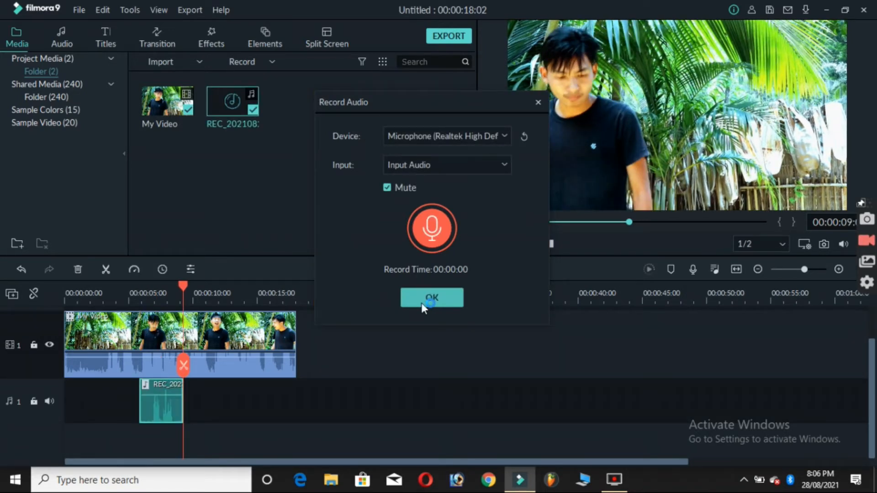
left_click(421, 303)
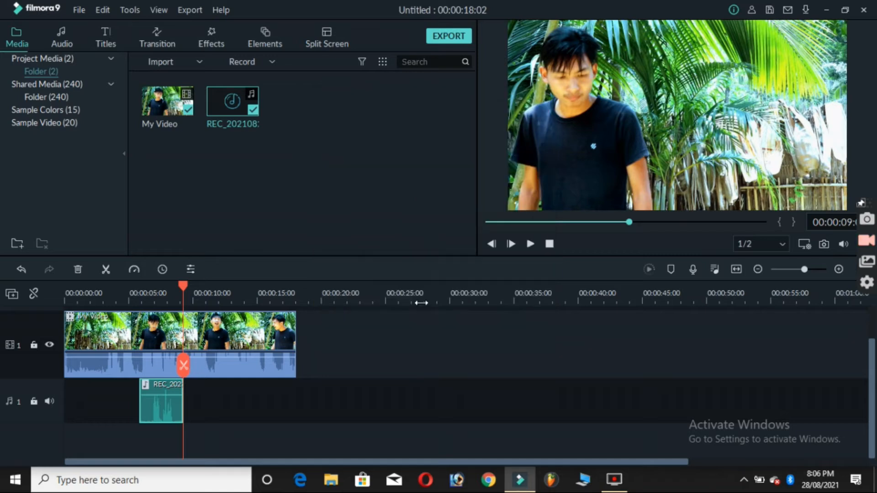
Play back the timeline around the new voice recording from about 5 seconds, and recheck the video from about 3 seconds
left_click(134, 298)
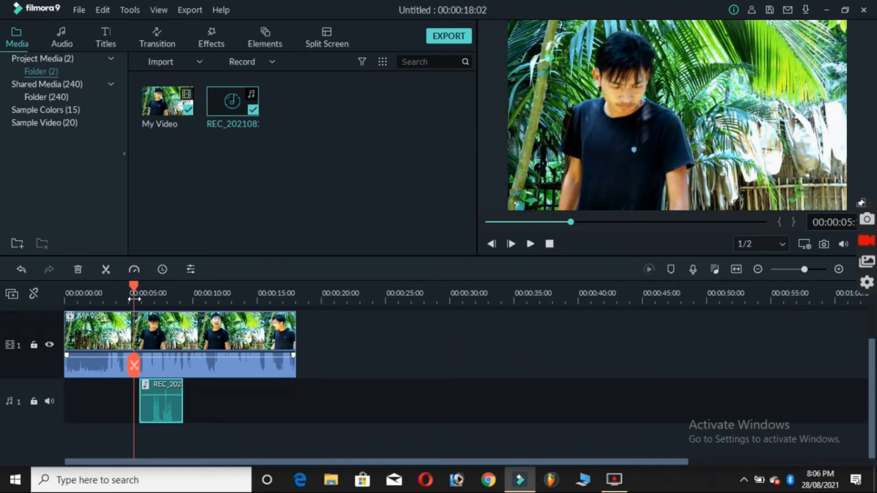
key("space")
key("space")
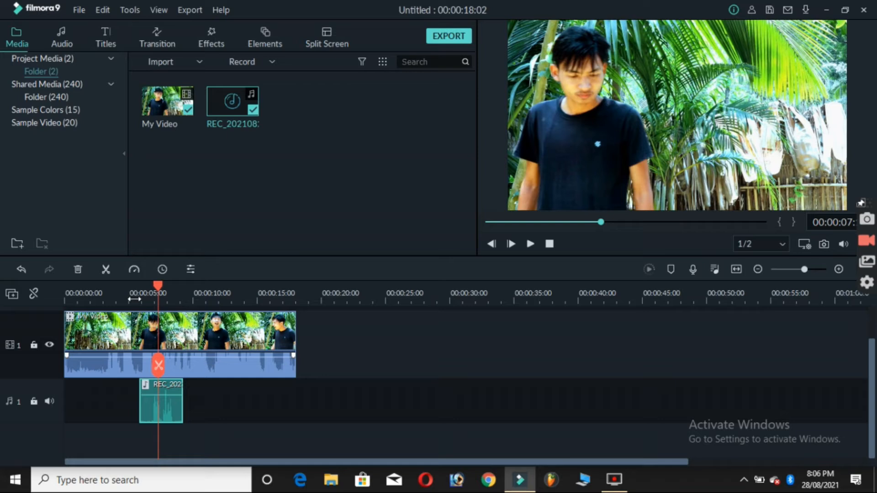
left_click(110, 299)
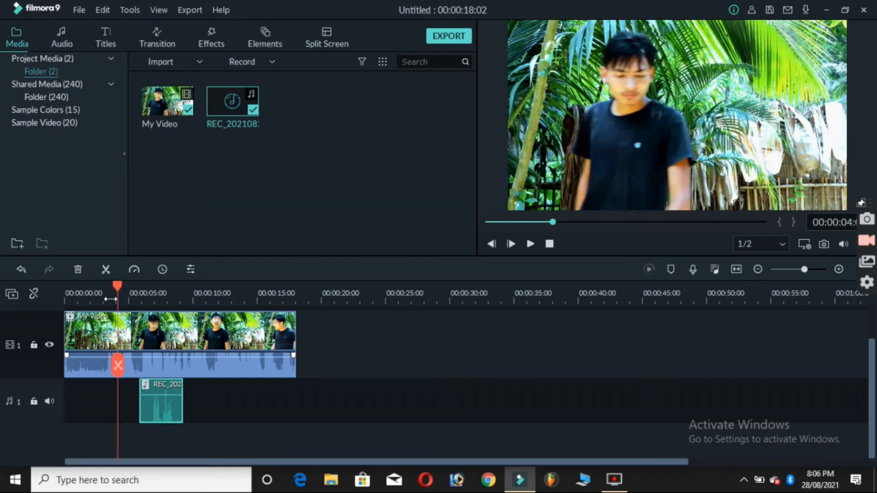
left_click(106, 299)
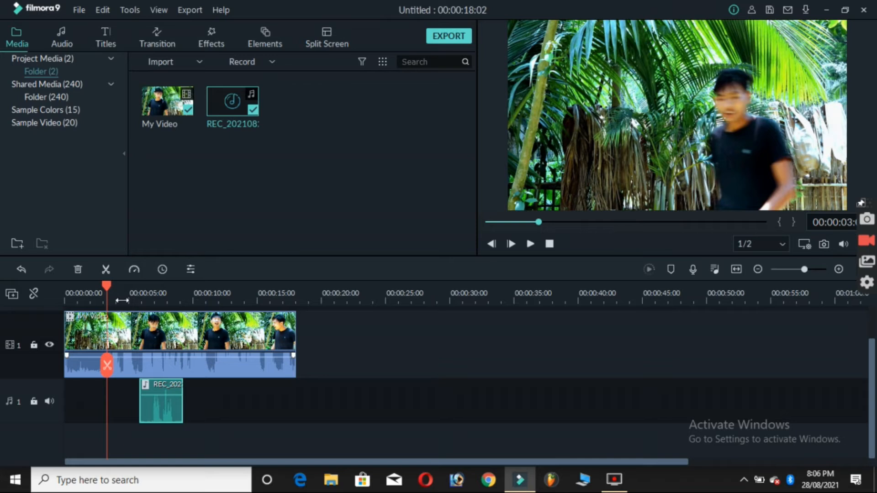
Move the voice recording earlier on audio track 1, split it at about 3.4 seconds and delete the silent beginning
scroll(122, 300, "up", 3)
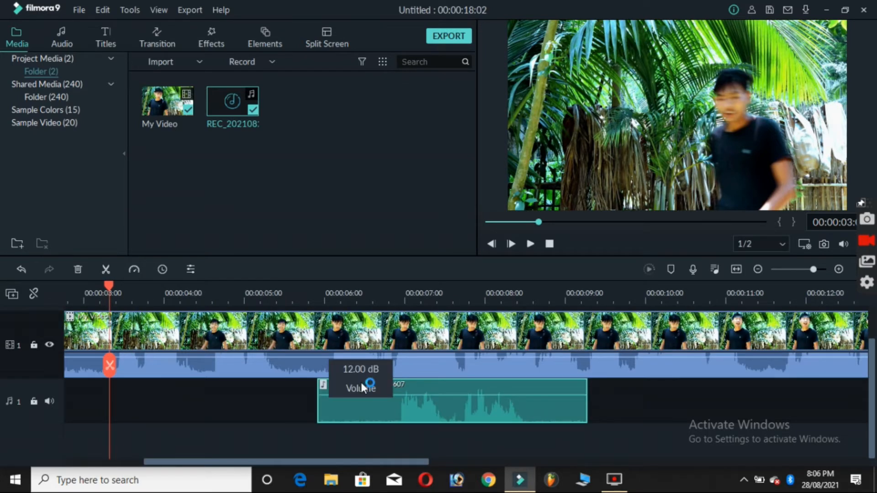
left_click_drag(365, 415, 99, 404)
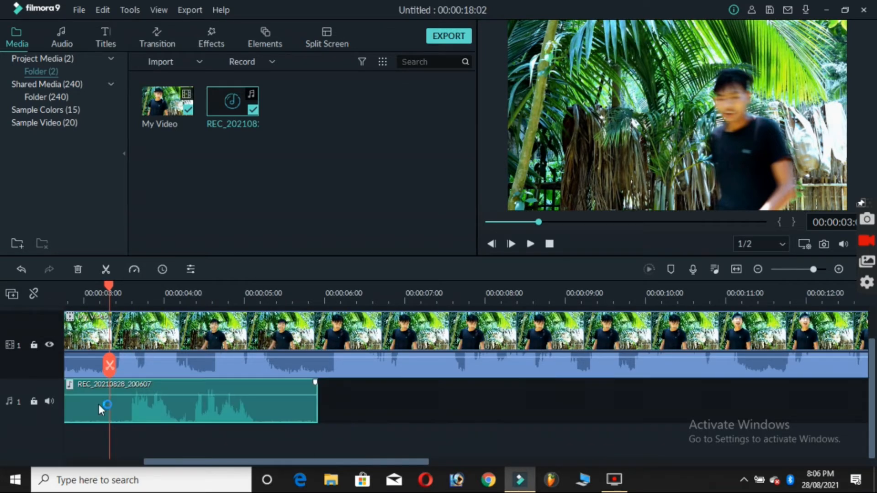
left_click(120, 303)
key("Right")
key("Right")
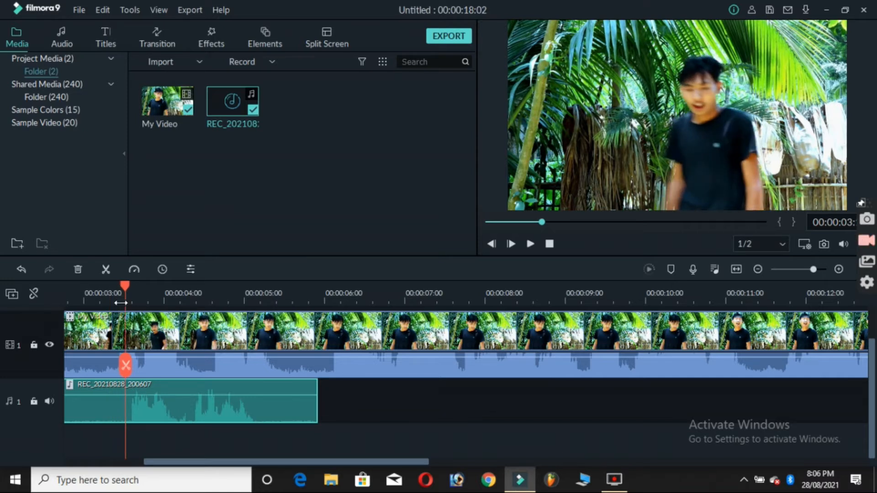
key("Left")
key("Left")
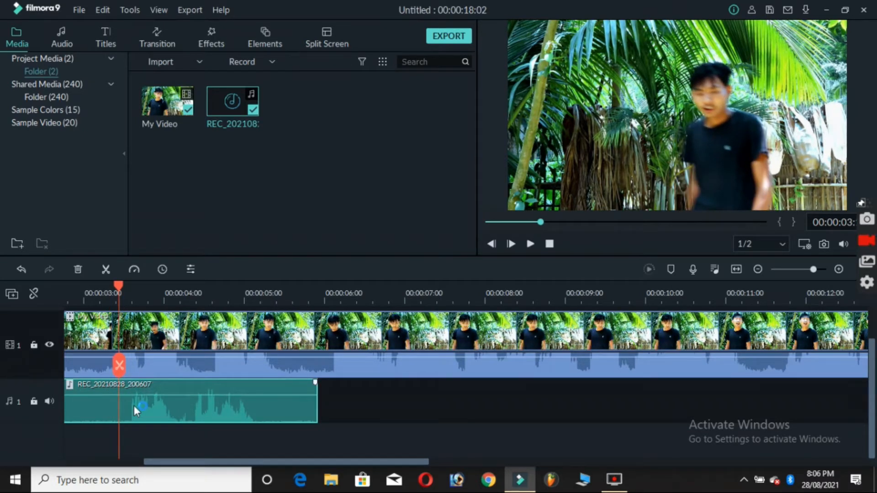
key("ctrl+b")
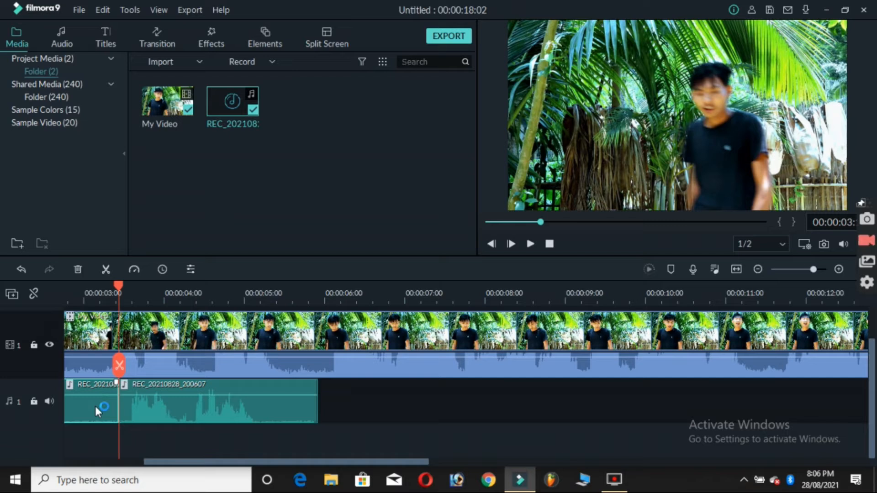
key("Delete")
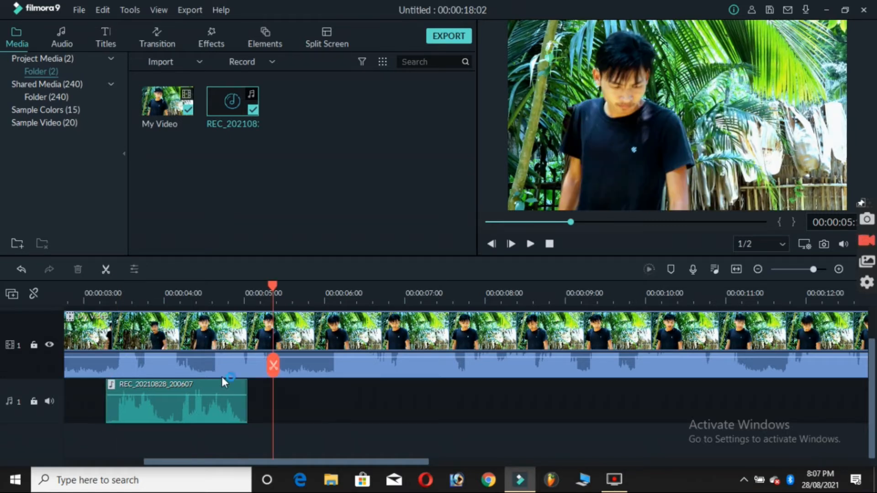
Split the voice recording at about 4 seconds and shift its second part later, leaving a gap between the two parts
left_click(173, 299)
left_click(184, 415)
key("ctrl+b")
left_click_drag(183, 415, 214, 415)
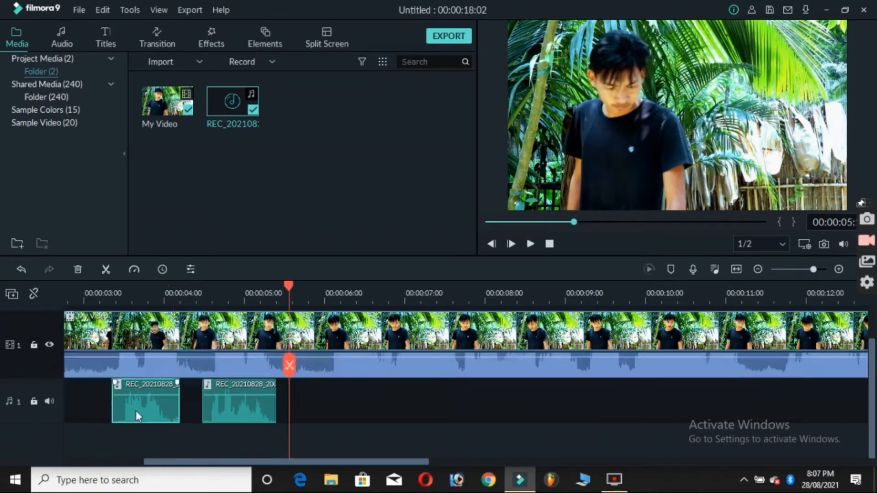
Lower the video clip's own volume to -∞ dB and play the timeline from about 3 seconds
left_click_drag(162, 358, 174, 382)
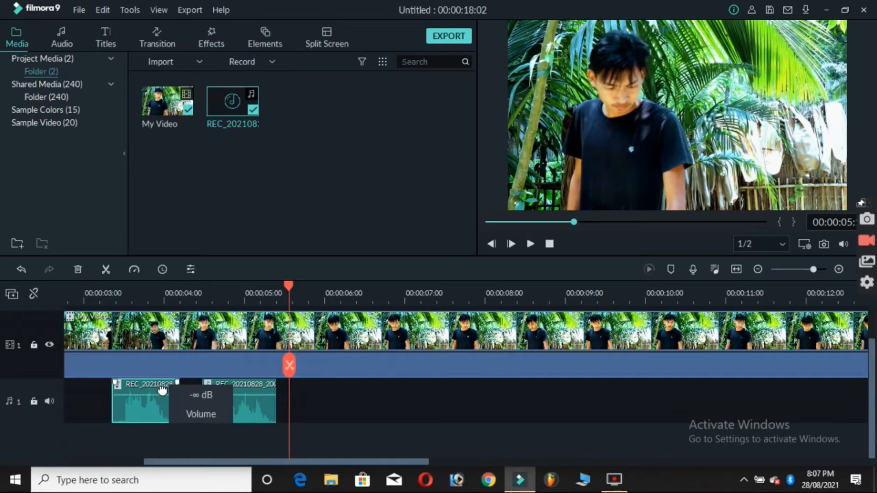
left_click(102, 295)
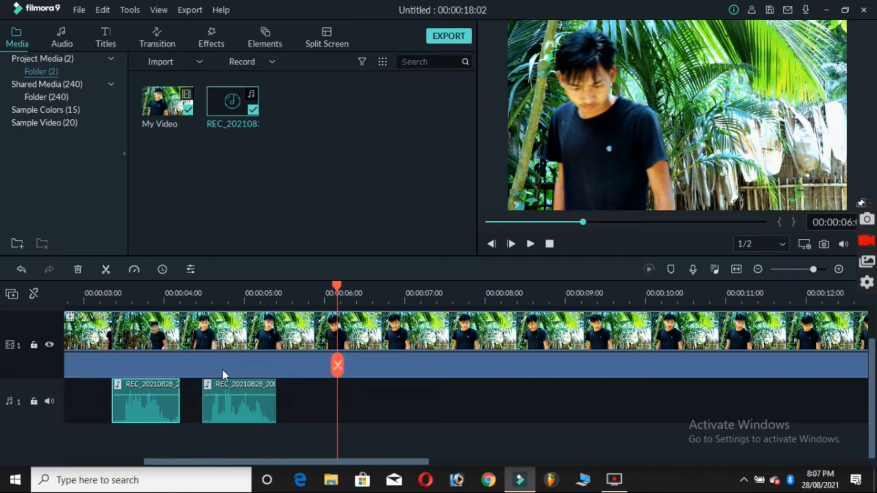
Save the project under the file name SCREEN in the Baoda Gumwi 2 folder on Local Disk (E:)
key("ctrl+s")
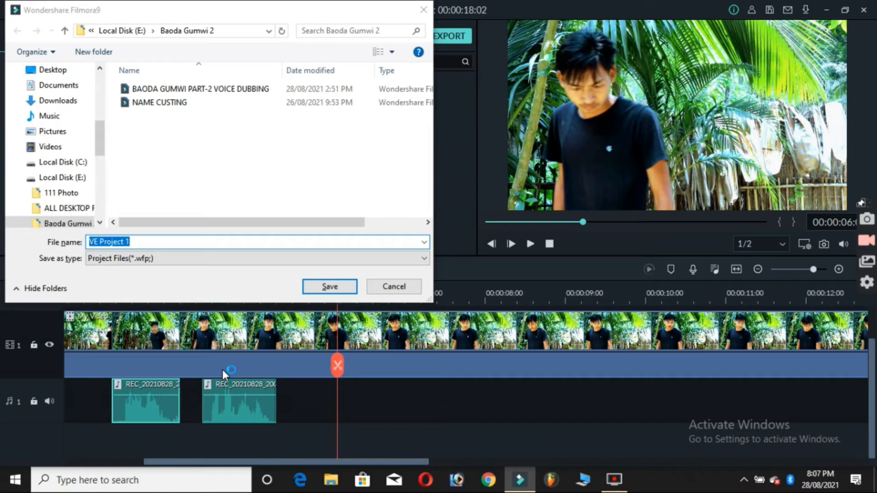
left_click(183, 241)
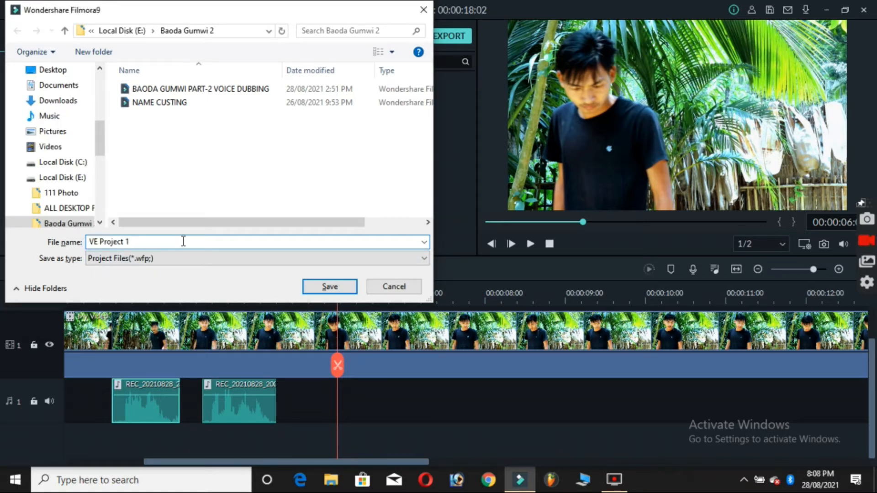
key("BackSpace")
key("BackSpace")
key("BackSpace")
key("BackSpace")
key("BackSpace")
key("BackSpace")
key("BackSpace")
key("BackSpace")
key("BackSpace")
key("BackSpace")
key("BackSpace")
key("BackSpace")
type("SCREEN")
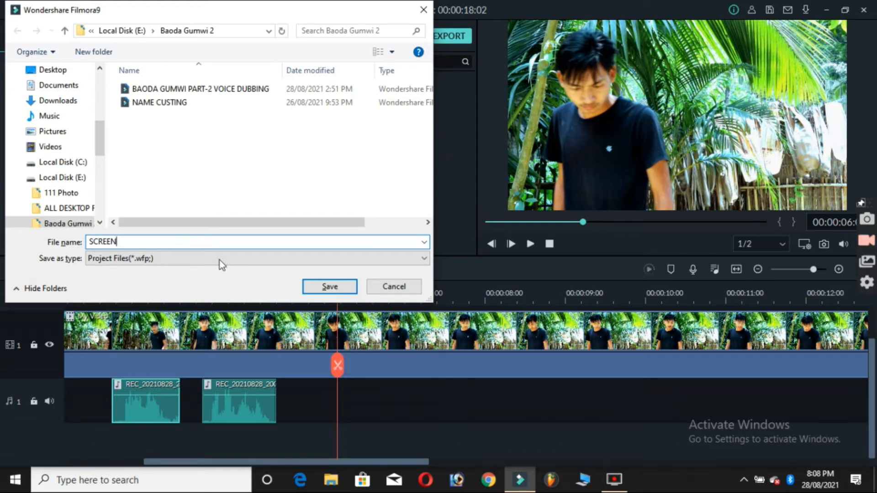
left_click(312, 287)
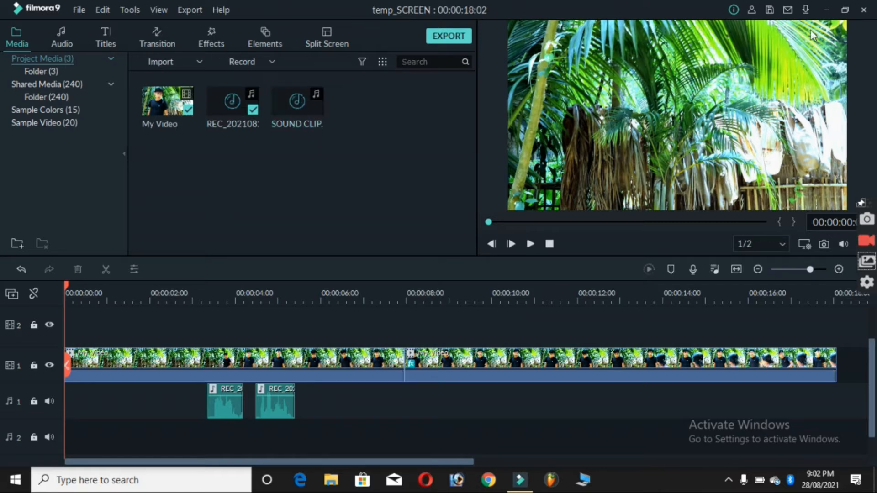
Switch to File Explorer and import "19th Floor - Bobby Richards" from music's > NEW DOWNLOAD MUSIC on Local Disk (E:) into the Filmora project media
left_click(827, 9)
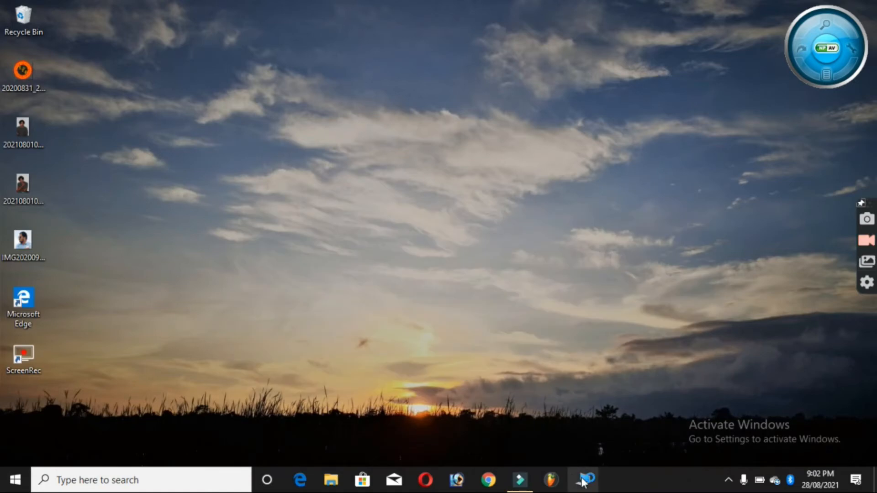
left_click(583, 481)
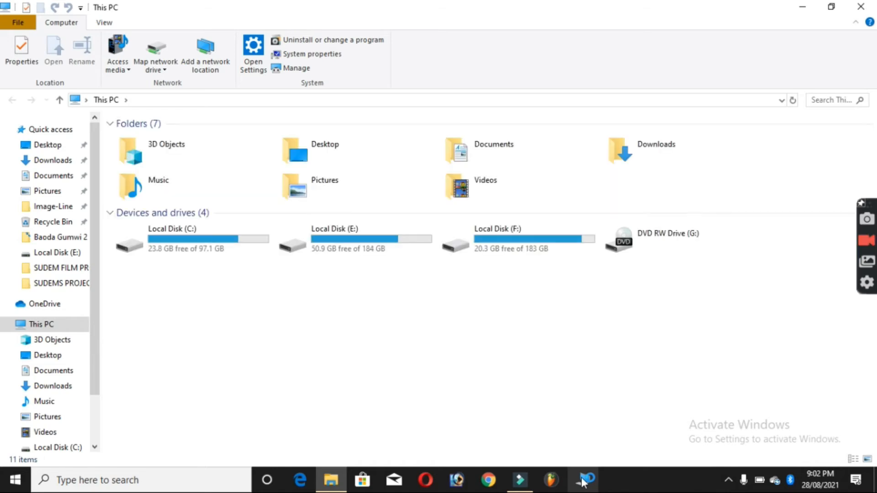
double_click(390, 241)
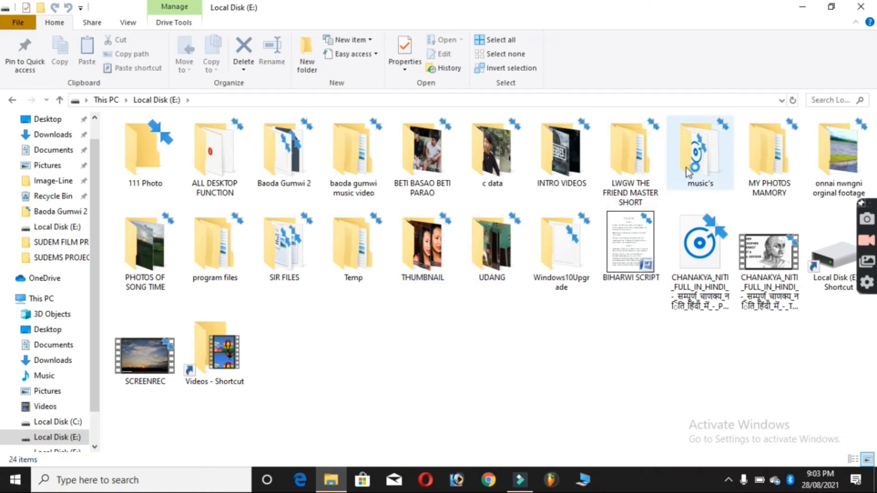
double_click(695, 164)
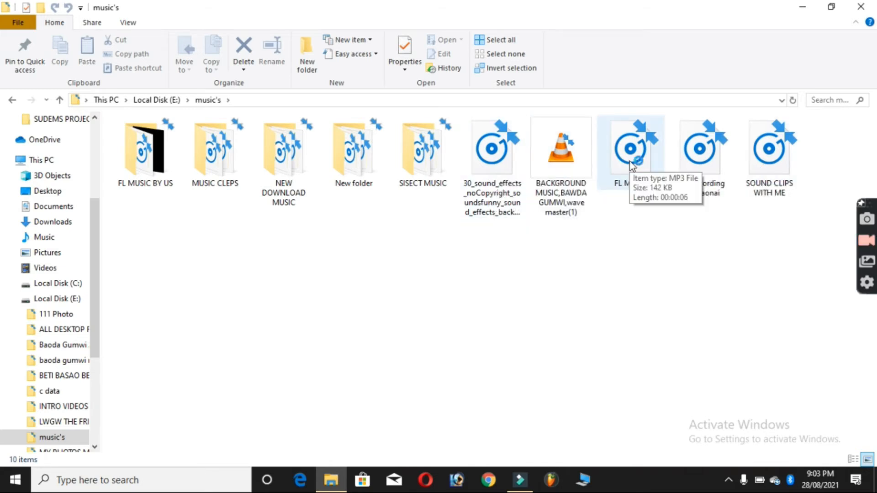
left_click(214, 151)
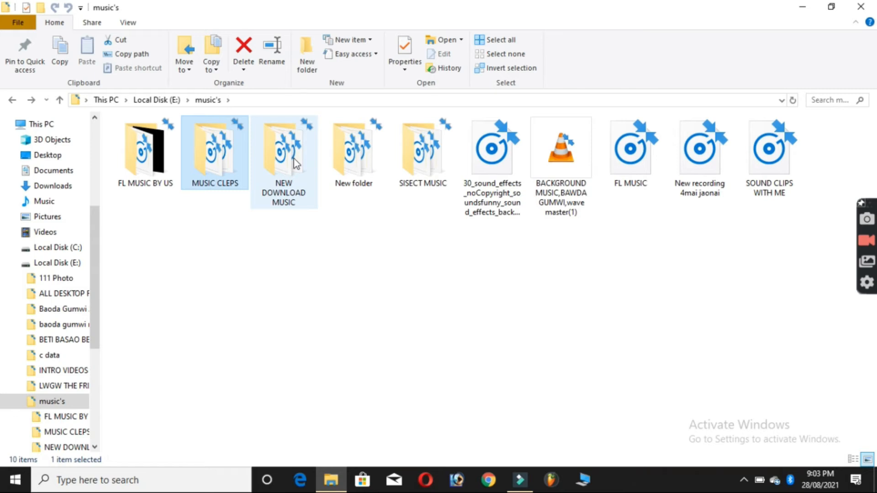
double_click(298, 160)
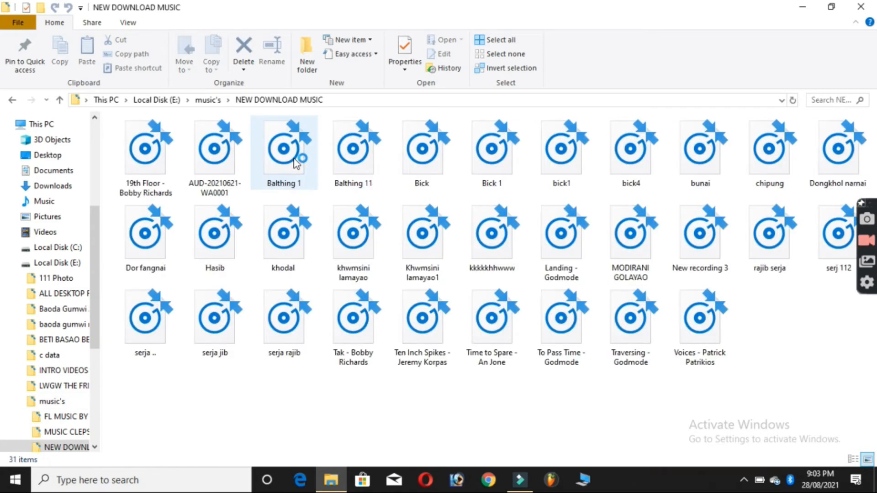
left_click_drag(145, 169, 385, 145)
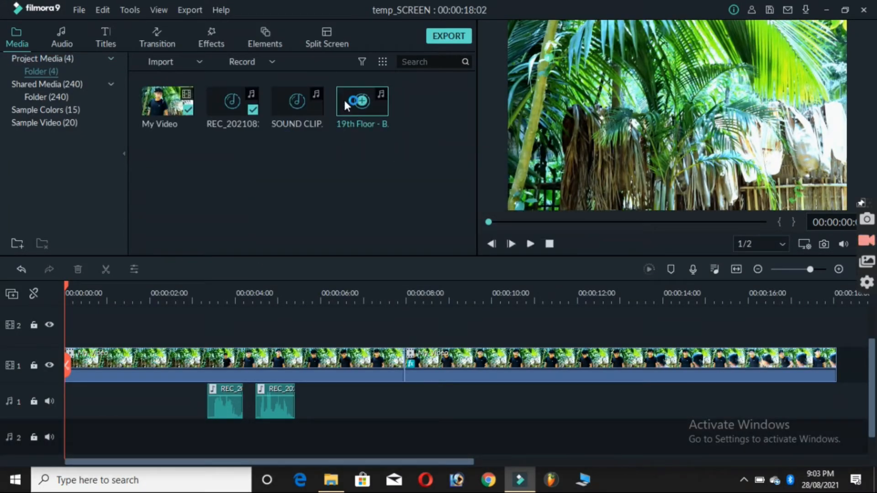
Place the 19th Floor track at the start of audio track 2 and split it at the video's end, about 18 seconds
left_click_drag(344, 95, 51, 429)
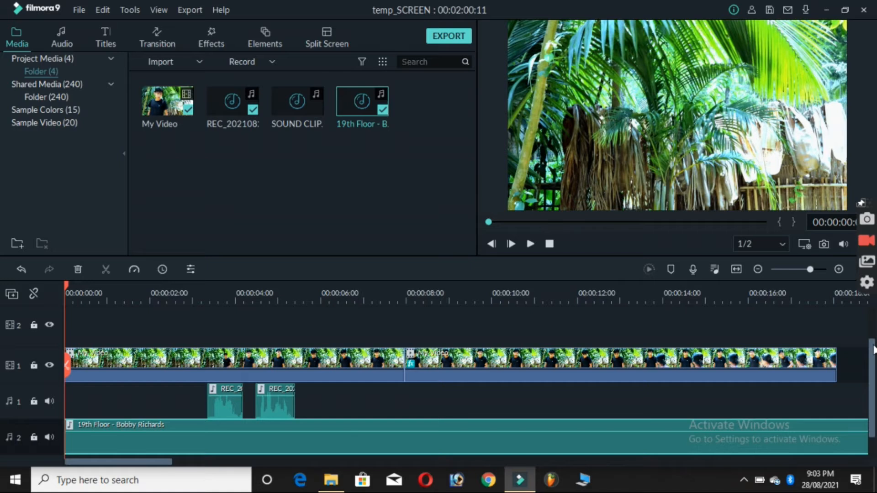
left_click_drag(873, 350, 874, 376)
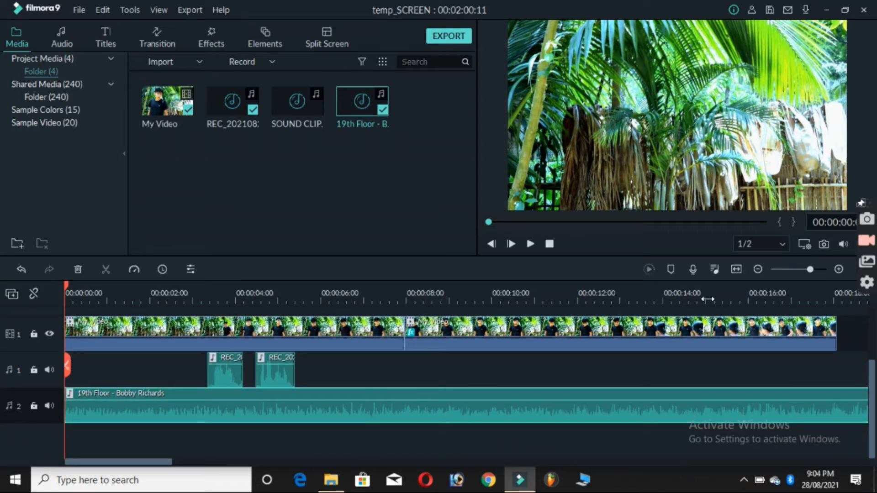
left_click_drag(642, 302, 486, 290)
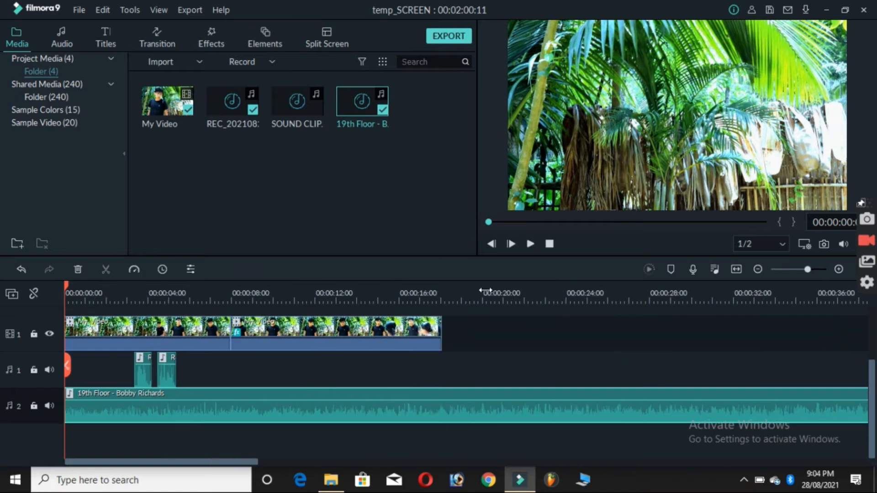
left_click(441, 302)
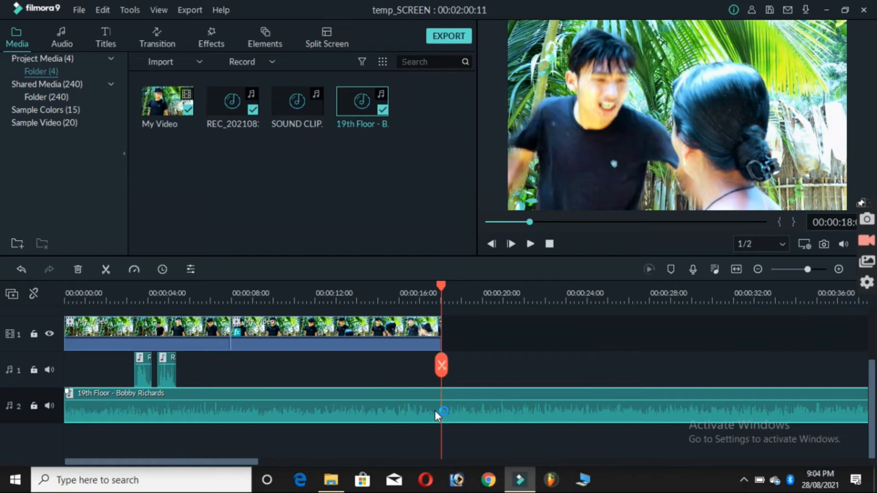
key("ctrl+b")
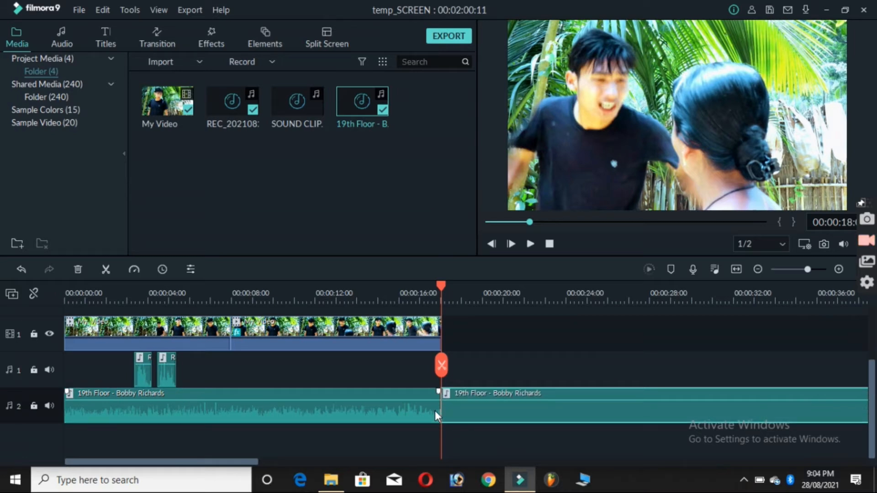
Undo the music split, split the 19th Floor track again at the video's end at about 18 seconds, and delete the excess part
key("ctrl+z")
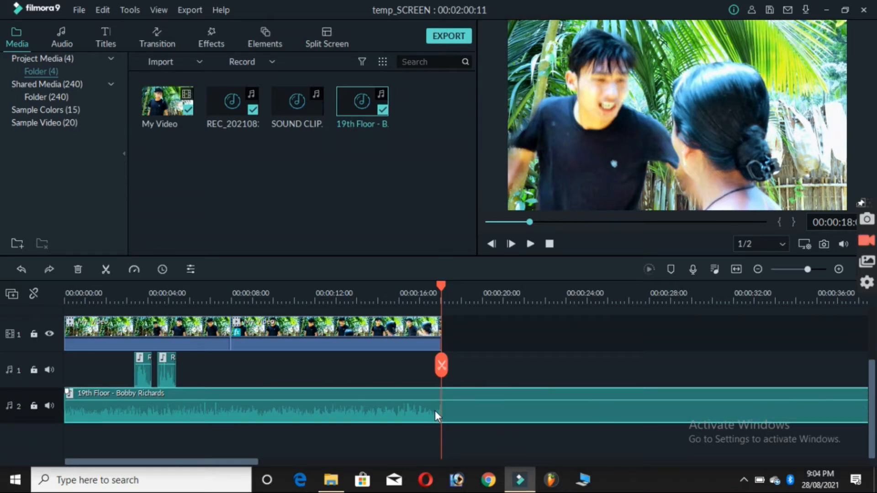
left_click(104, 269)
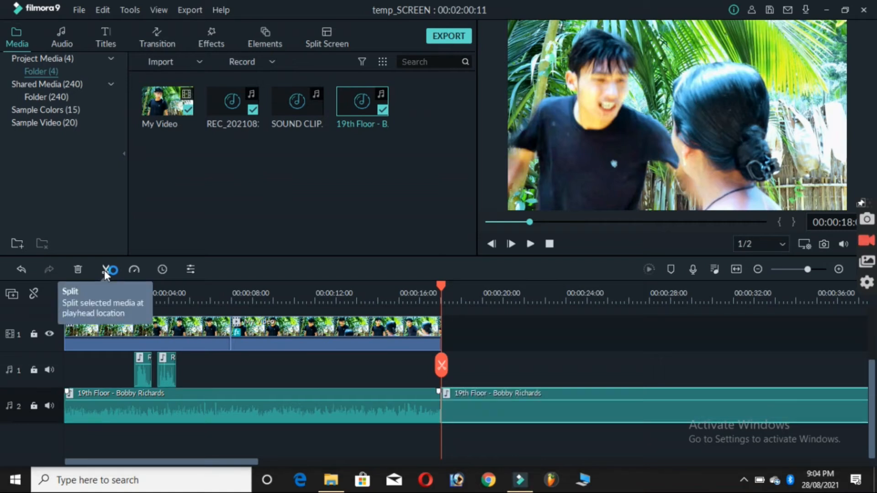
mouse_move(456, 406)
left_mouse_down()
mouse_move(507, 406)
mouse_move(464, 403)
left_mouse_up()
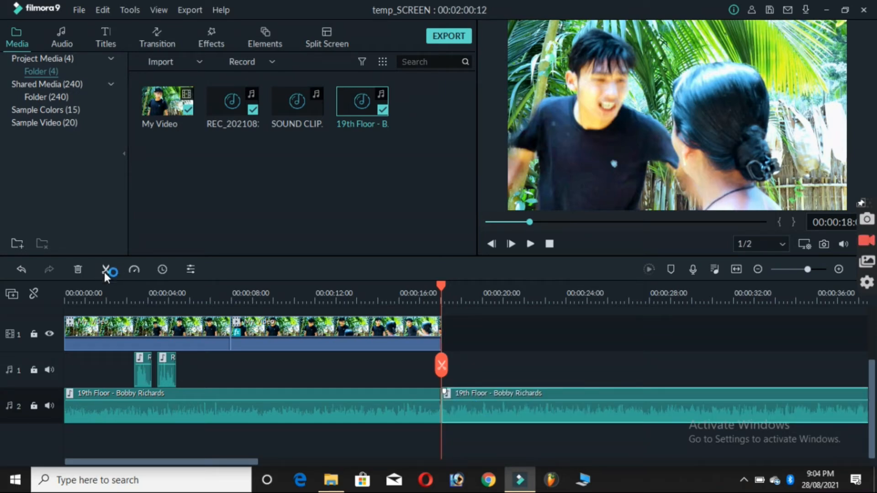
left_click(76, 267)
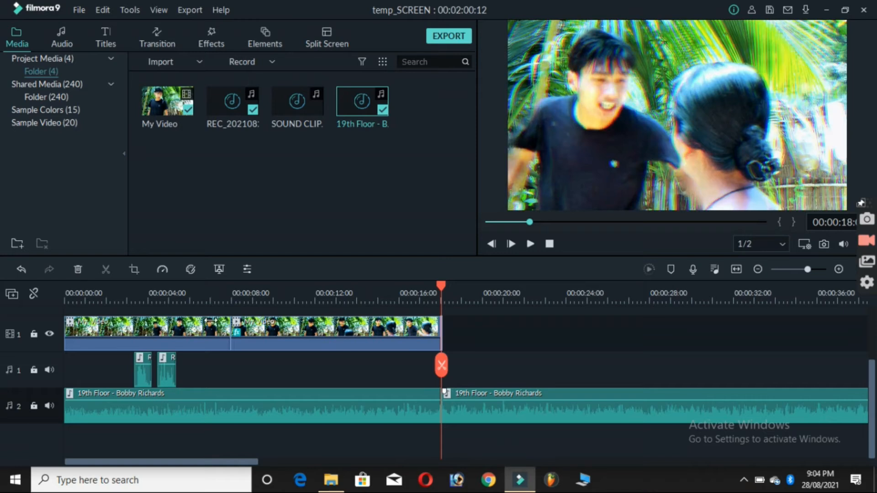
left_click(473, 410)
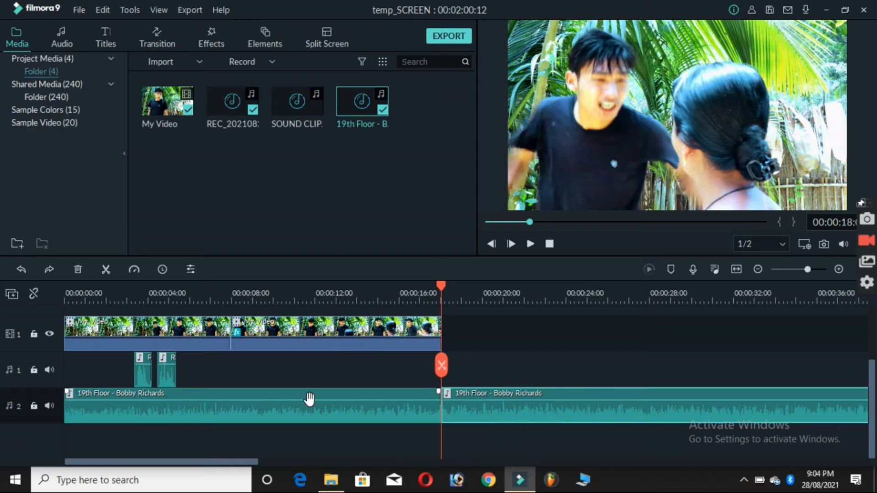
left_click(76, 272)
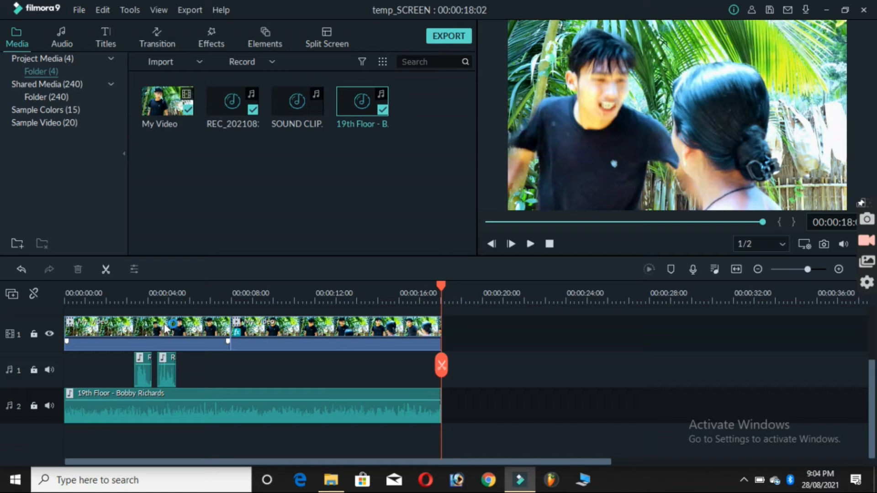
Raise the music's volume to 12 dB, fade it out at its end, and play the timeline from about 15 seconds
mouse_move(144, 404)
left_mouse_down()
mouse_move(144, 423)
mouse_move(142, 394)
left_mouse_up()
left_click_drag(450, 393, 406, 396)
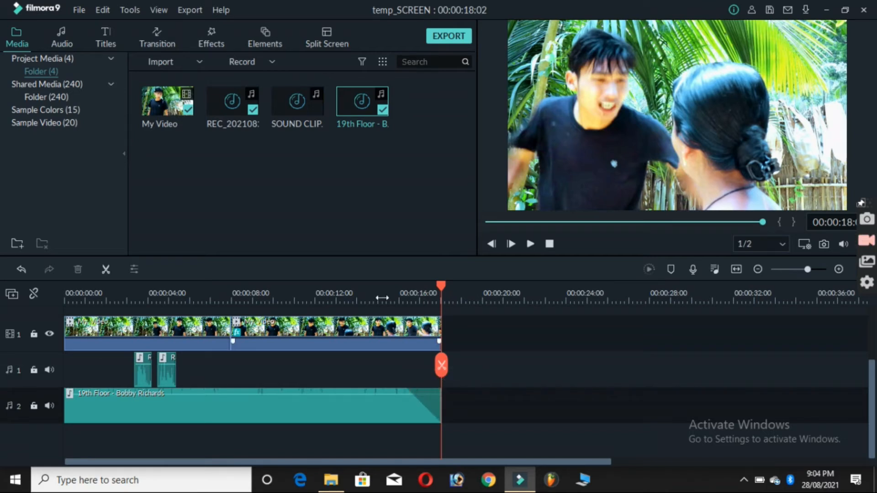
left_click(383, 298)
key("space")
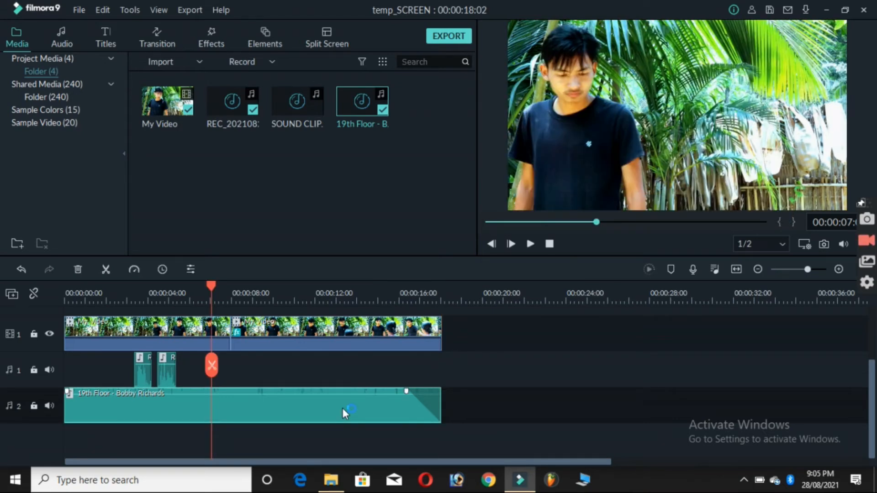
Split the music at about 7 seconds, lower the second part's volume to about -1.50 dB, and split that part at about 9 seconds
left_click(342, 408)
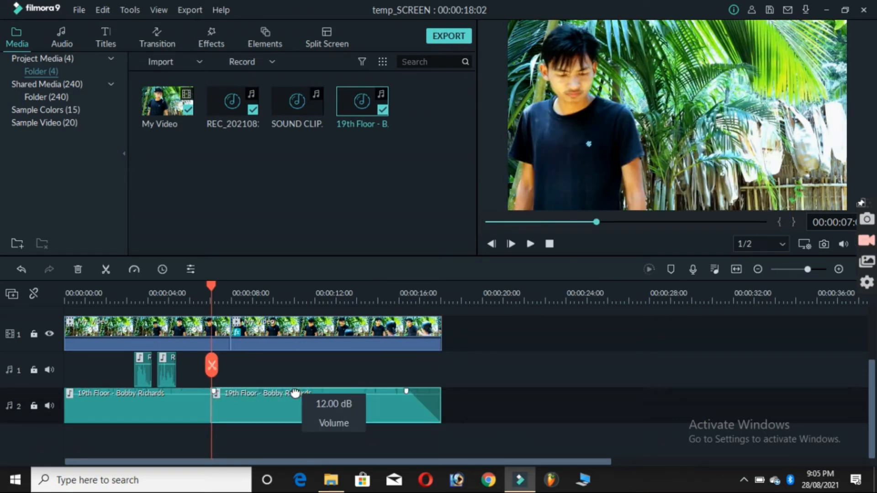
left_click_drag(297, 402, 297, 403)
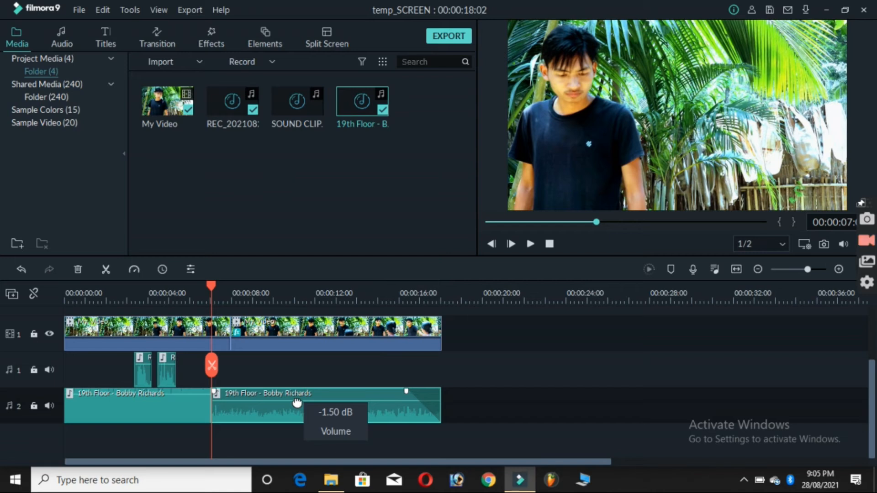
left_click(251, 296)
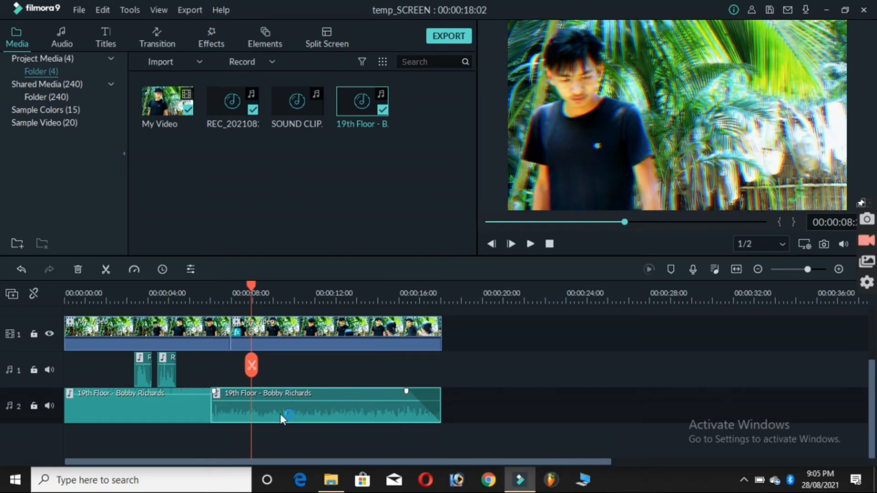
key("ctrl+b")
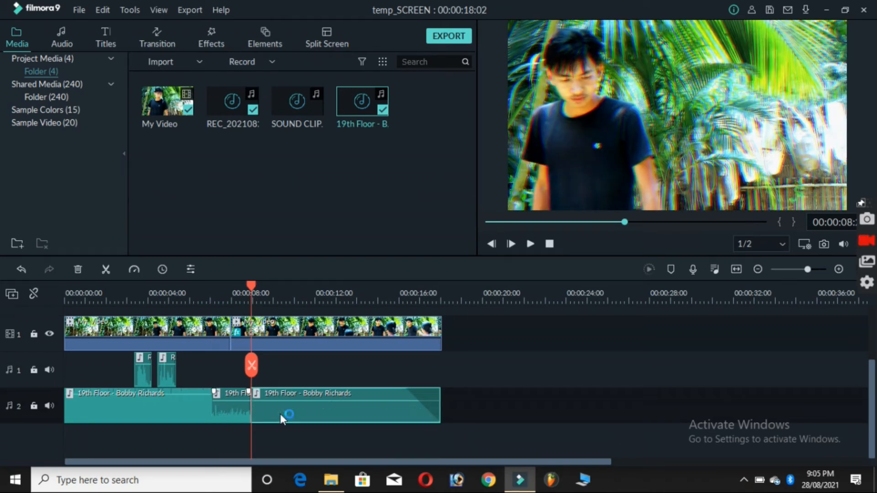
Adjust the volume of the last music part and play the timeline across the music cuts
left_click_drag(284, 404, 284, 402)
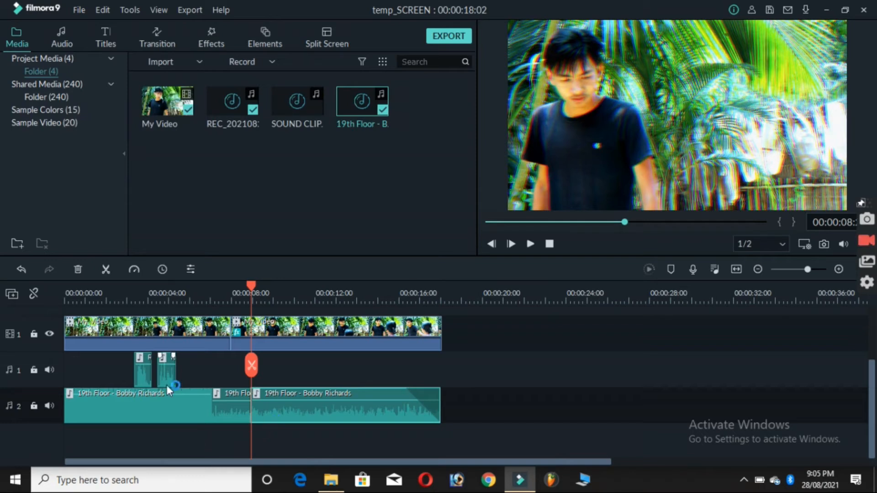
left_click_drag(222, 394, 212, 418)
key("space")
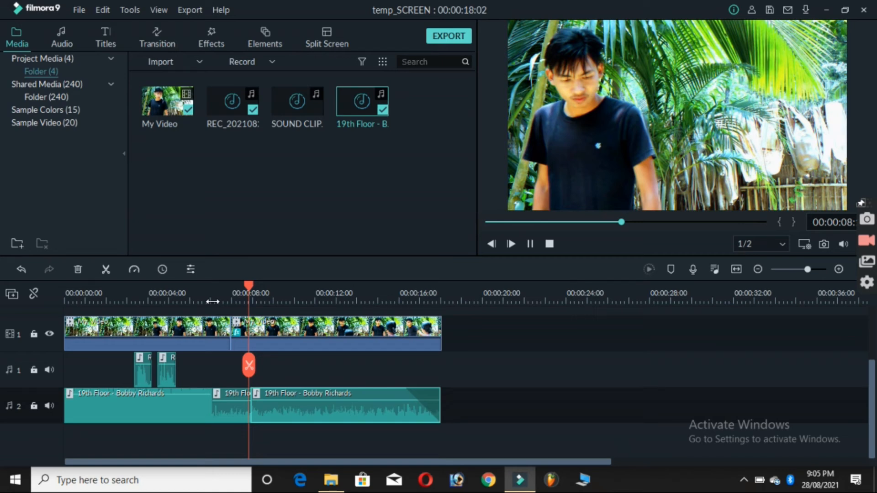
key("space")
Add a Flash transition at the cut between the two video clips at about 8 seconds and replace it with Dissolve
left_click(158, 43)
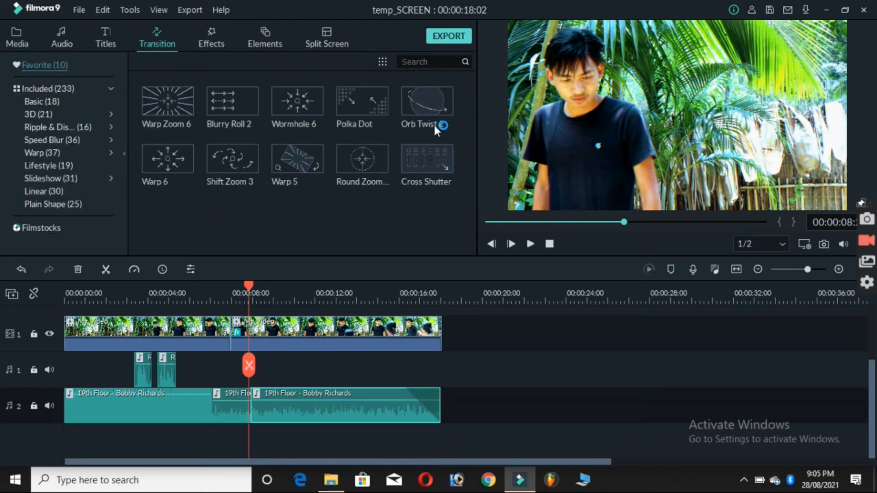
left_click(60, 88)
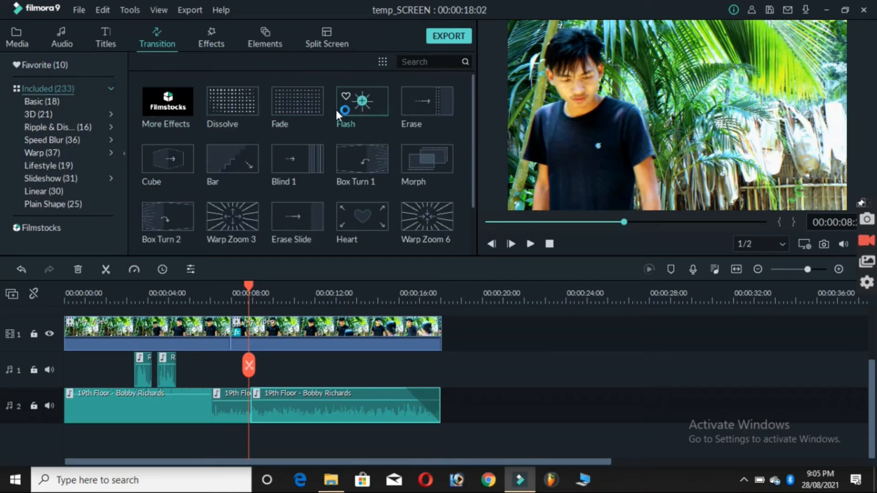
left_click_drag(347, 108, 224, 335)
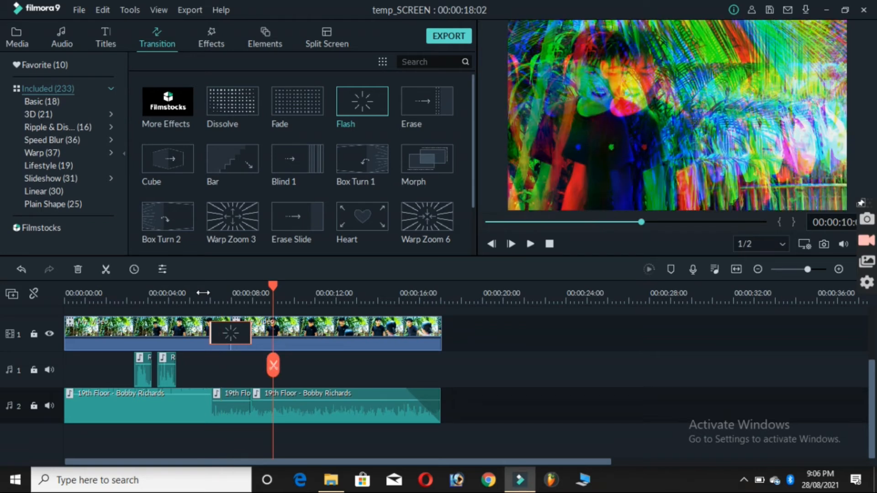
left_click(233, 331)
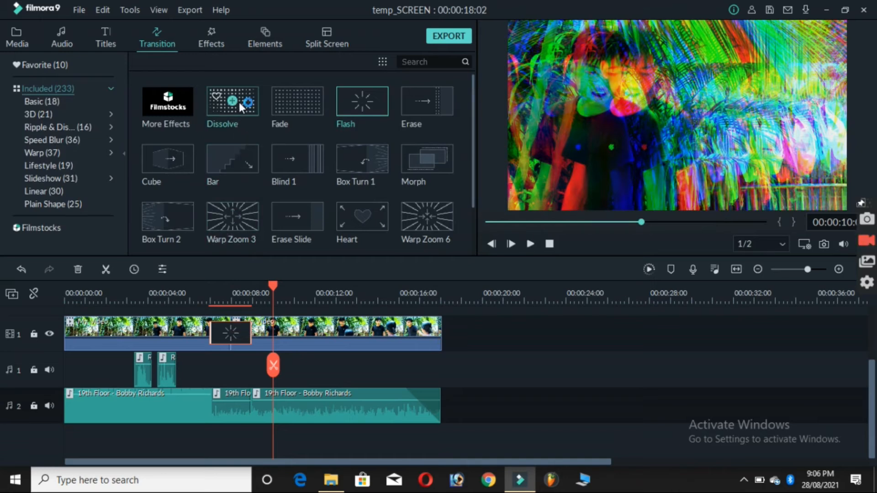
left_click_drag(246, 102, 231, 333)
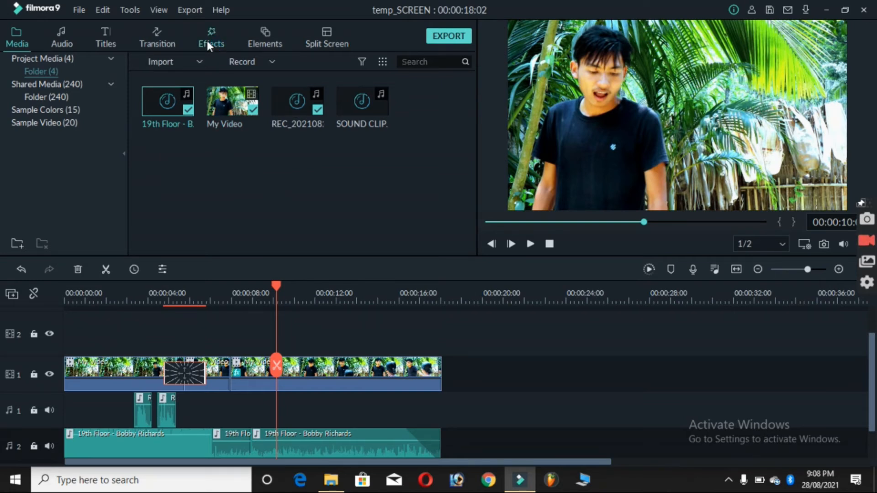
Place the 70s effect on video track 2 from about 13 seconds to the video's end and play that section
left_click(206, 38)
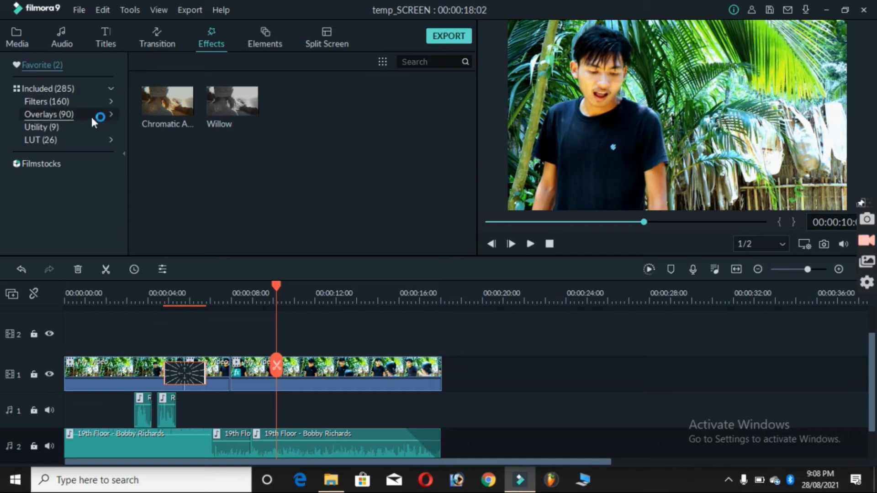
left_click(68, 88)
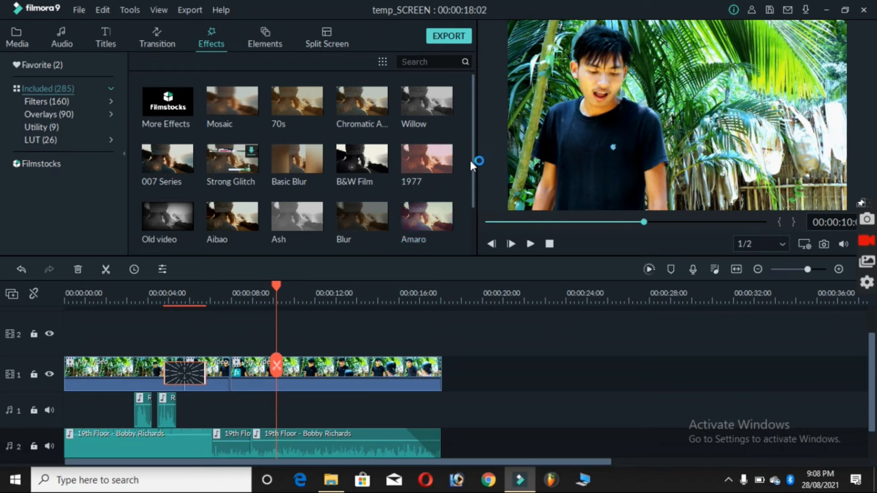
left_click_drag(472, 154, 472, 370)
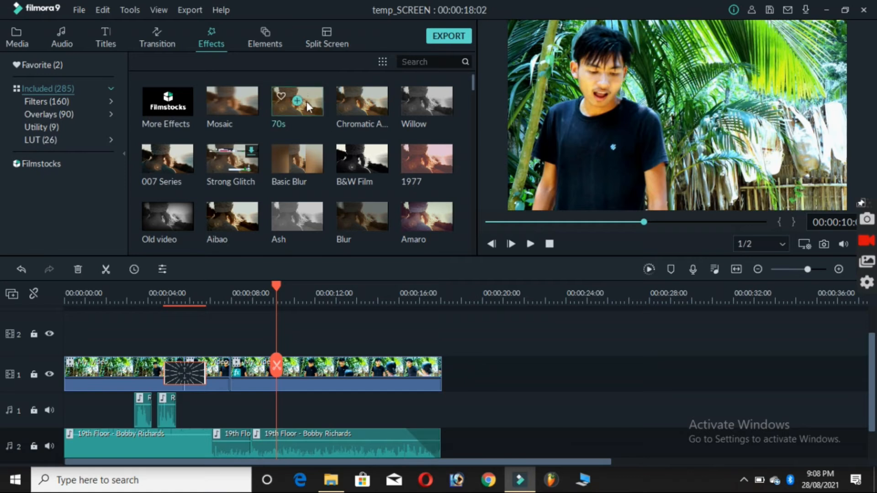
left_click_drag(287, 221, 347, 338)
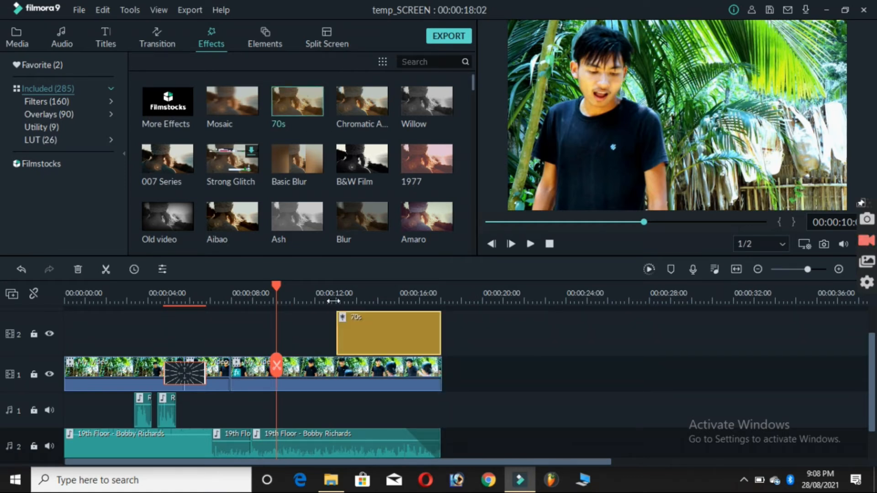
left_click(333, 301)
key("space")
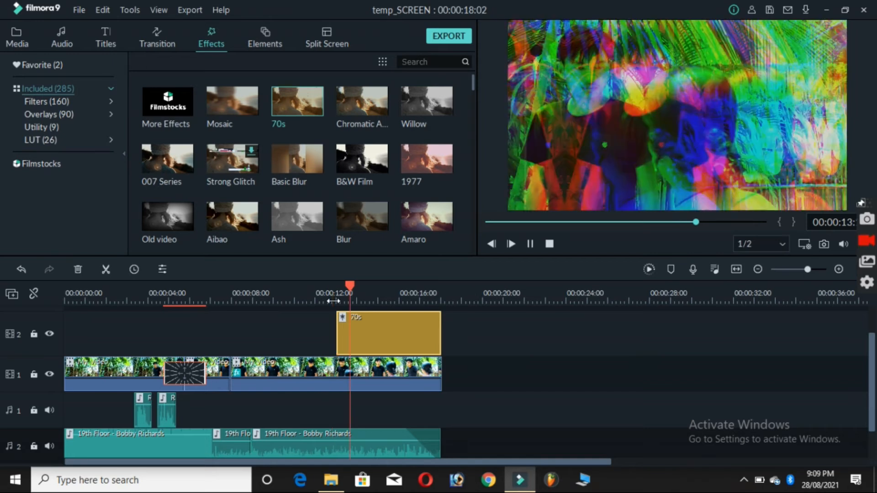
key("space")
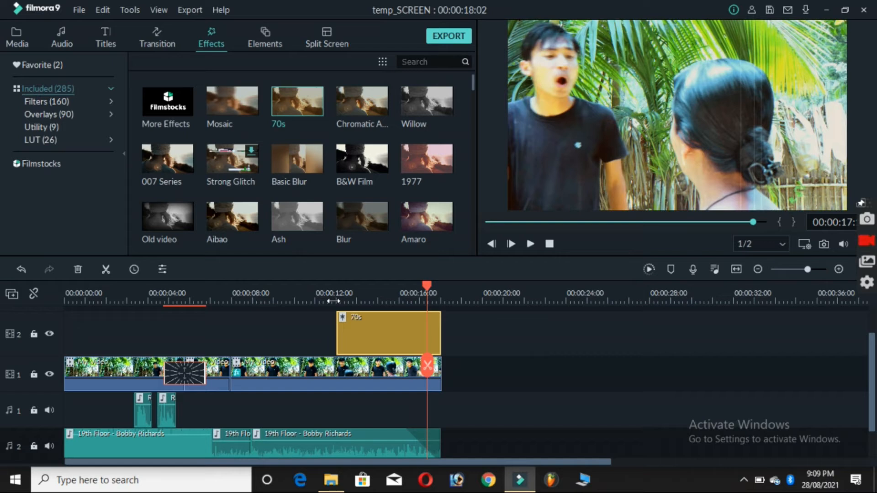
Delete the effects applied to the last video clip and remove the 70s effect from video track 2
left_click(381, 335)
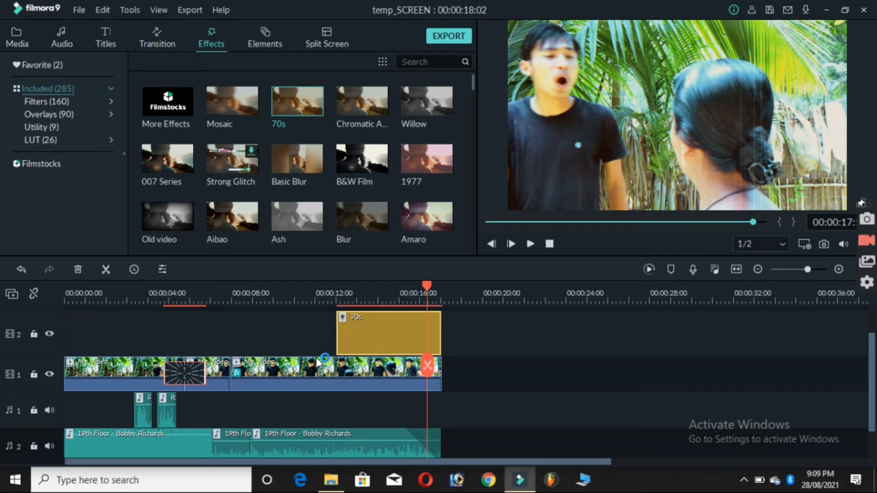
left_click(238, 379)
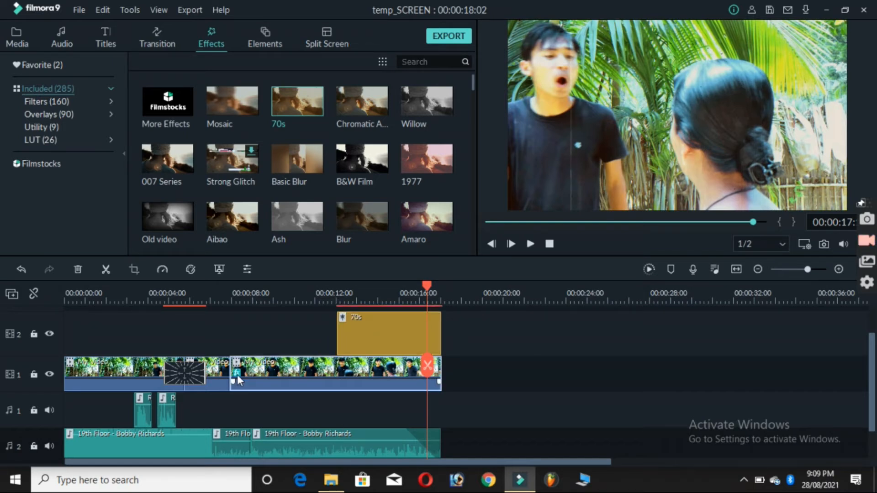
right_click(238, 379)
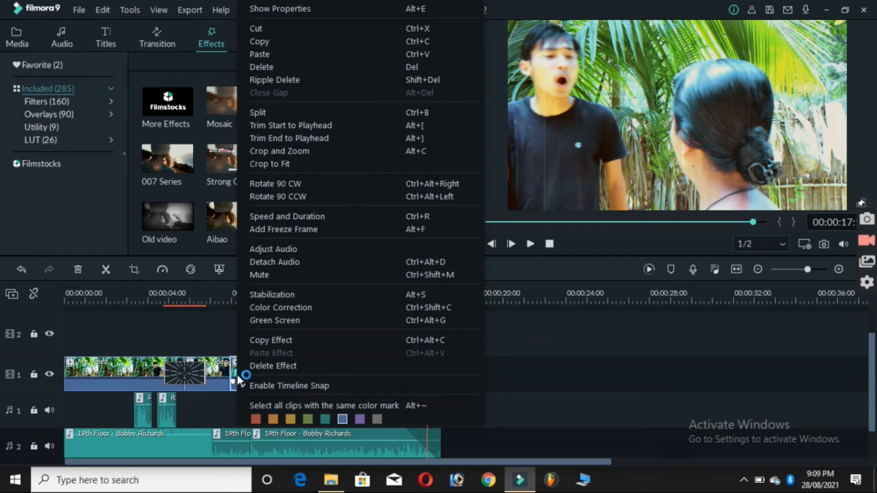
left_click(380, 332)
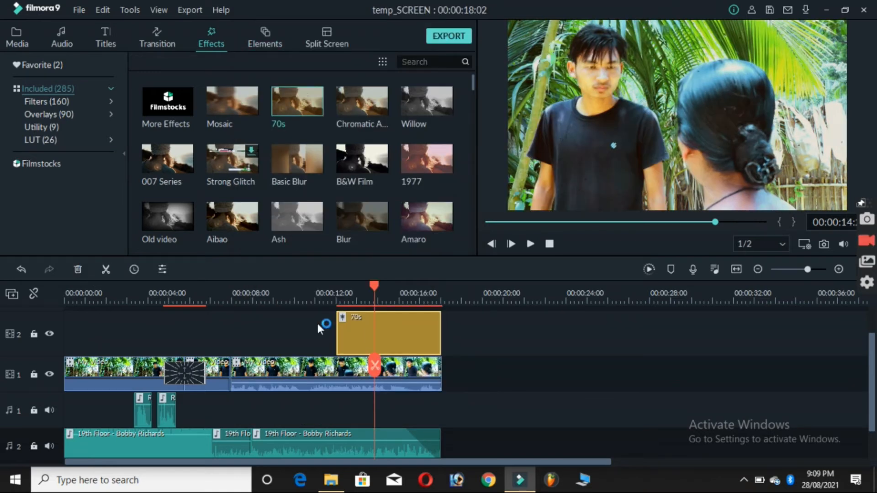
key("Delete")
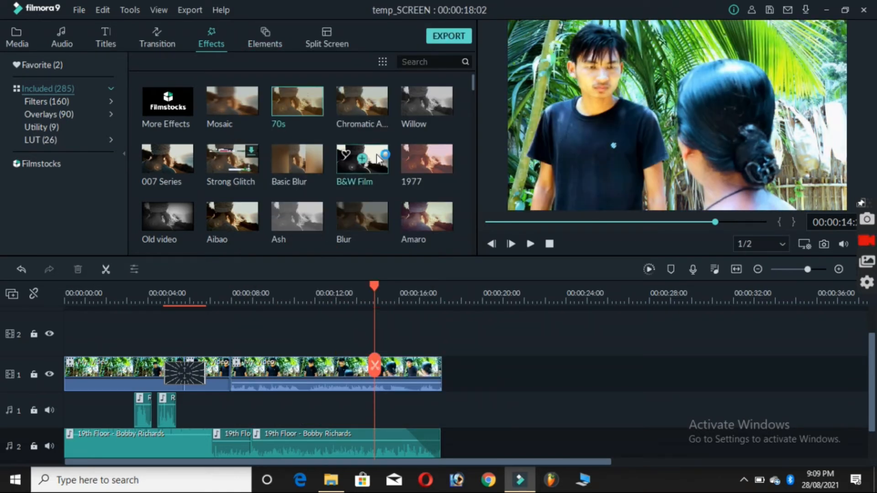
Place the B&W Film effect on video track 2 from about 13 seconds to the video's end and replace it with Blur
left_click_drag(378, 159, 359, 352)
left_click(327, 294)
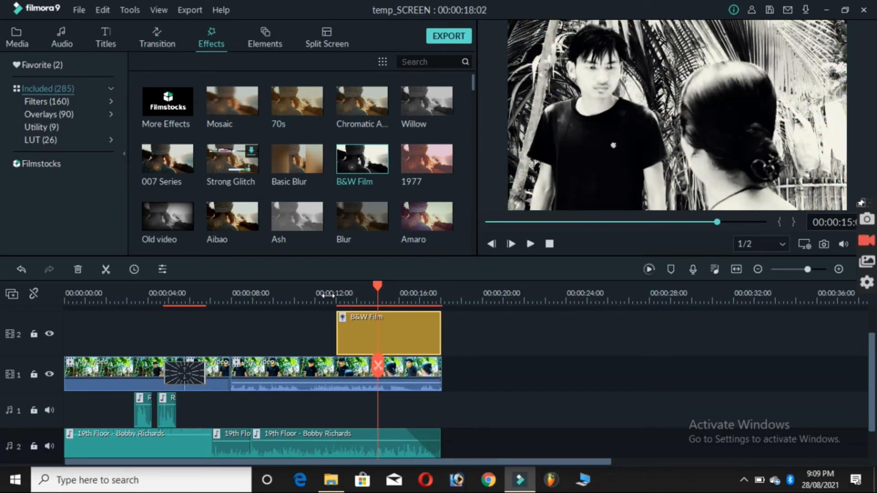
left_click_drag(343, 223, 343, 322)
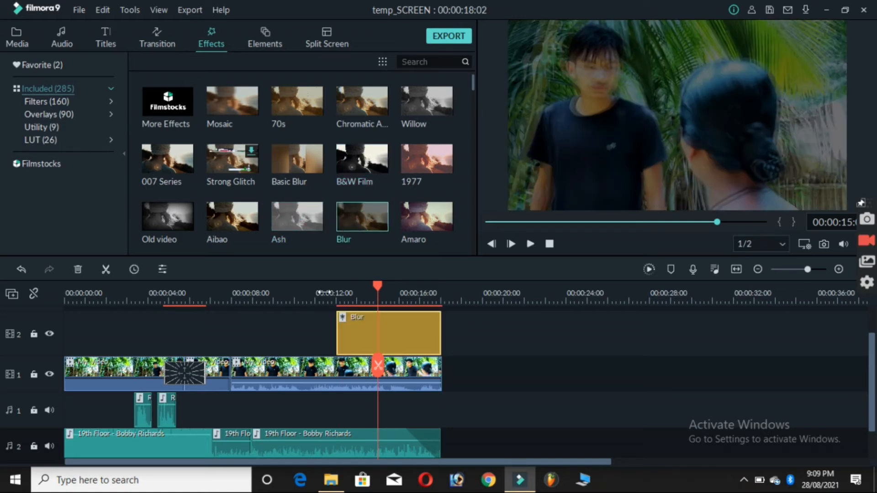
left_click(321, 287)
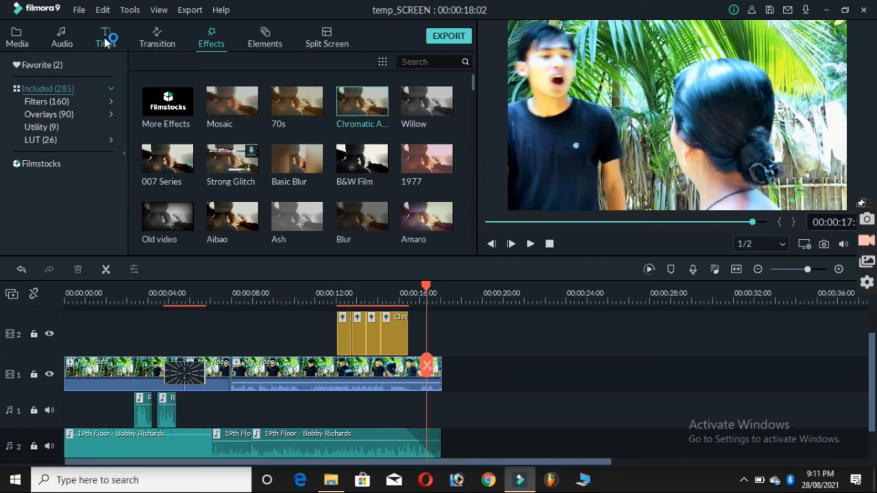
Place the Default Title on video track 2 starting at about 6 seconds
left_click(104, 37)
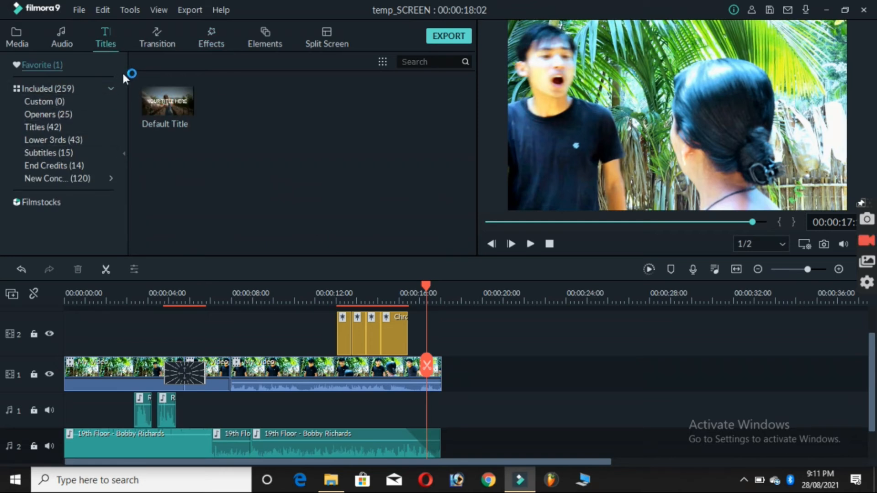
left_click(80, 90)
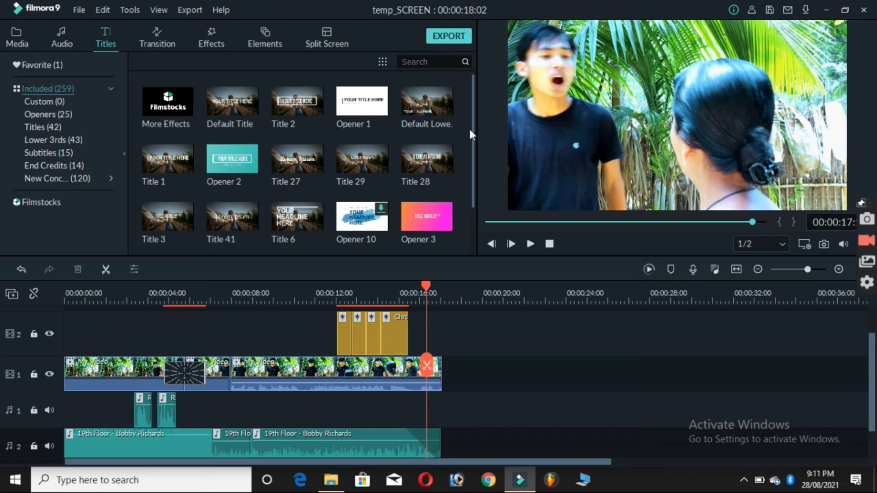
left_click_drag(472, 127, 477, 99)
left_click_drag(240, 108, 193, 335)
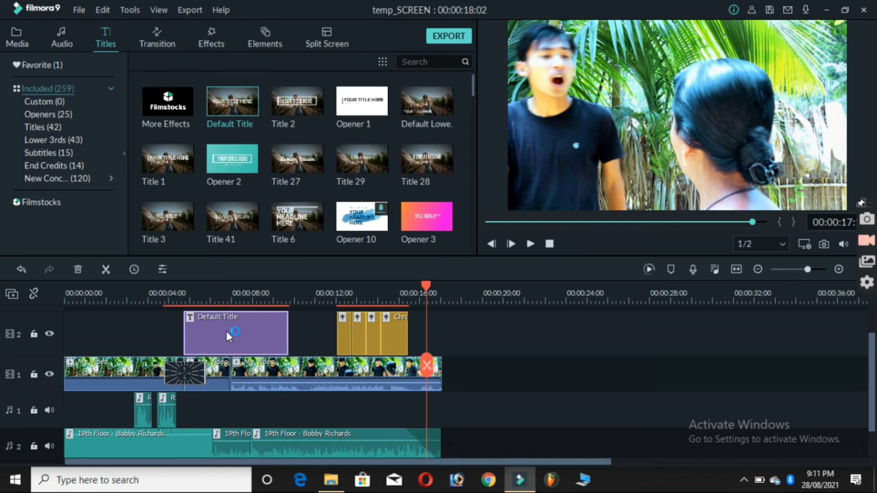
Open the Default Title clip for editing and replace its placeholder text with SIJWO
double_click(226, 314)
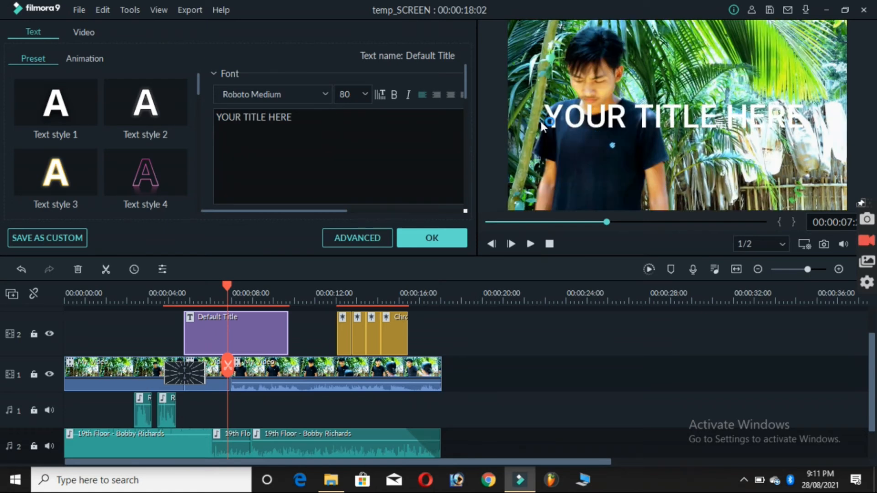
triple_click(310, 126)
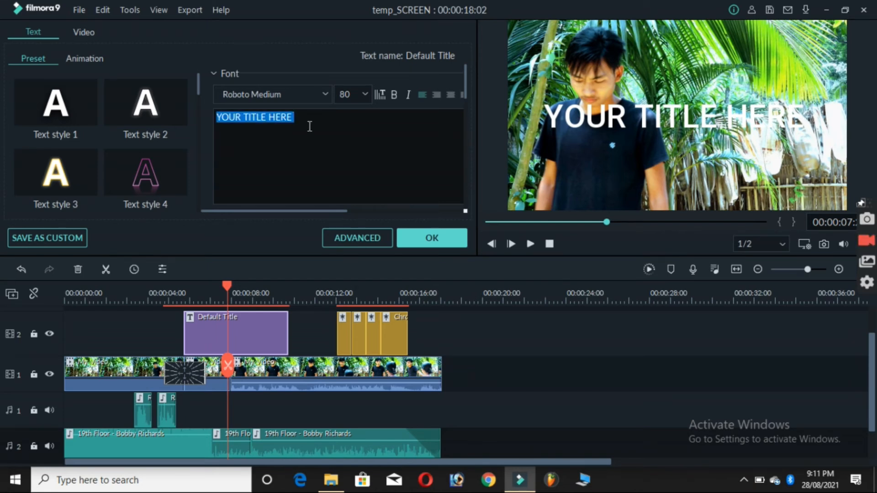
type("SIJWO")
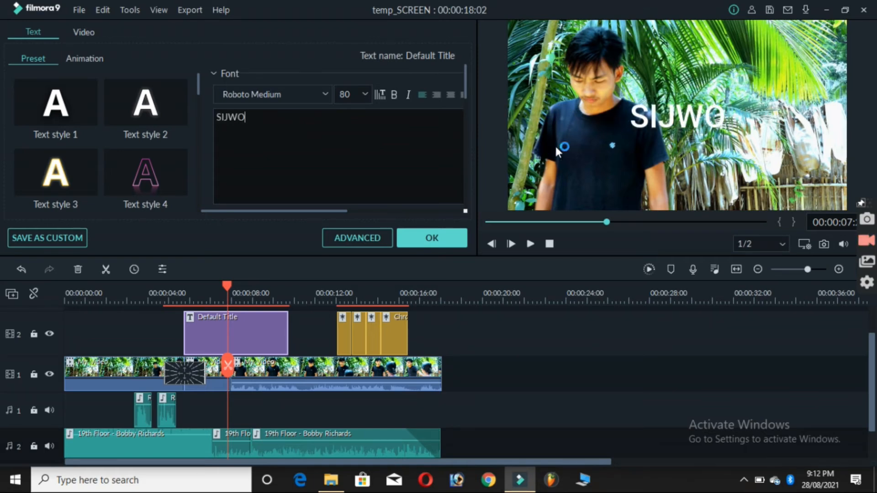
Try the Roboto Condensed Bold Italic font on the title and change it to Roboto Light
left_click(324, 95)
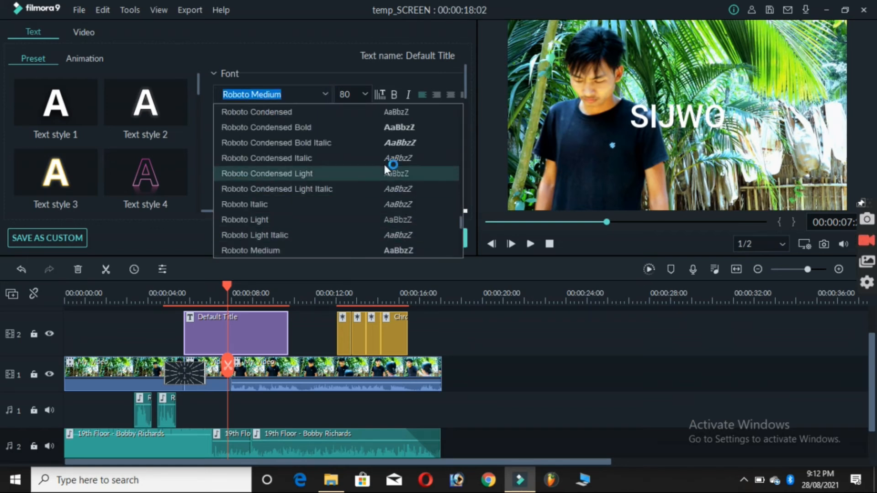
left_click(365, 143)
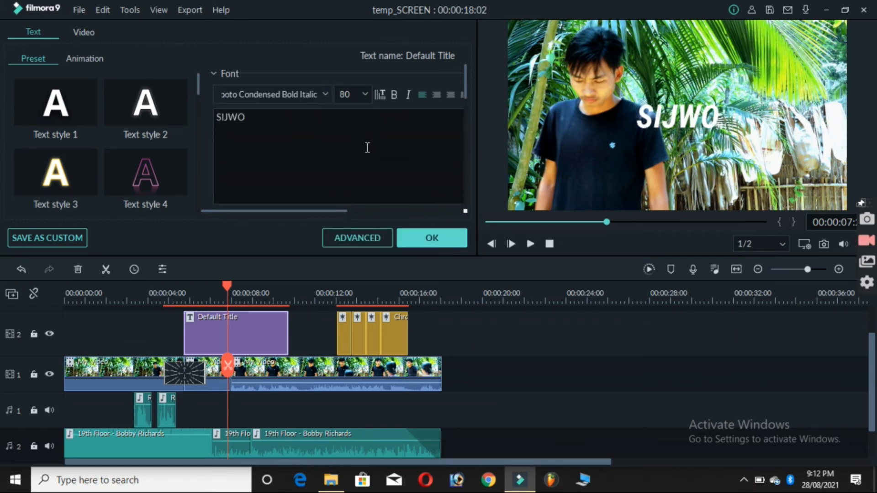
left_click(325, 92)
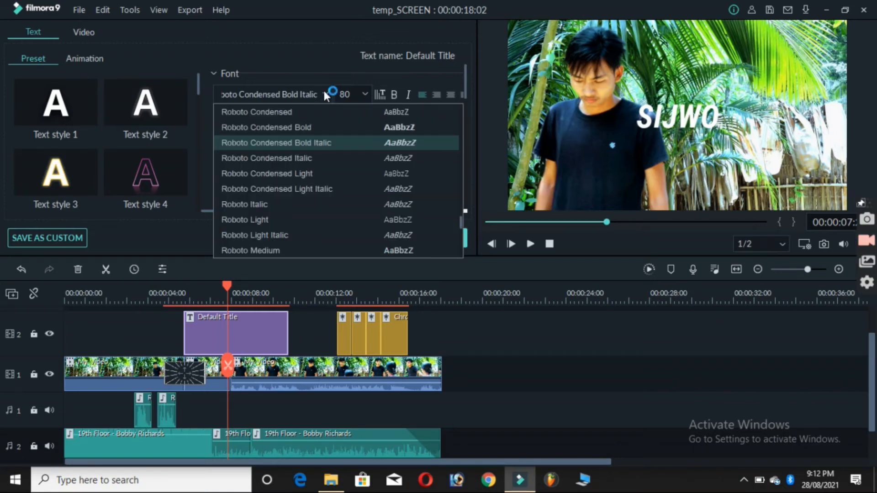
left_click(405, 192)
key("Down")
key("Down")
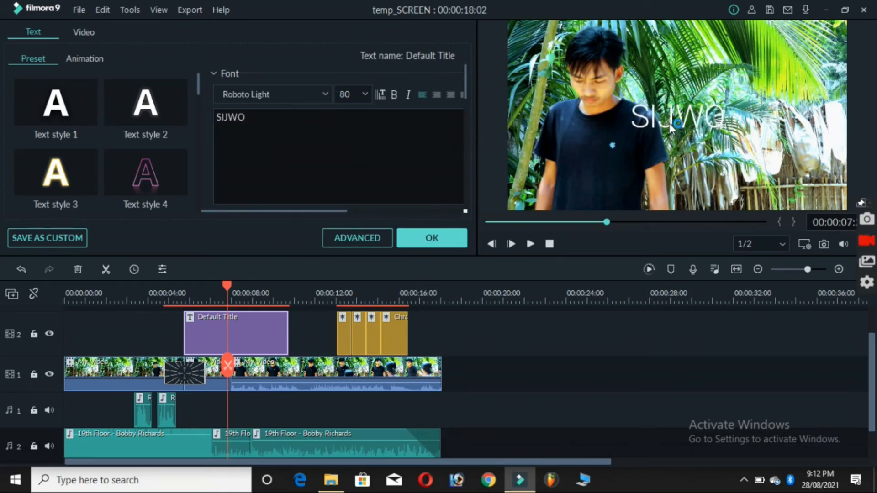
Move the title text onto the man's chest in the preview and set its font to Candara Bold
left_click_drag(642, 126, 567, 147)
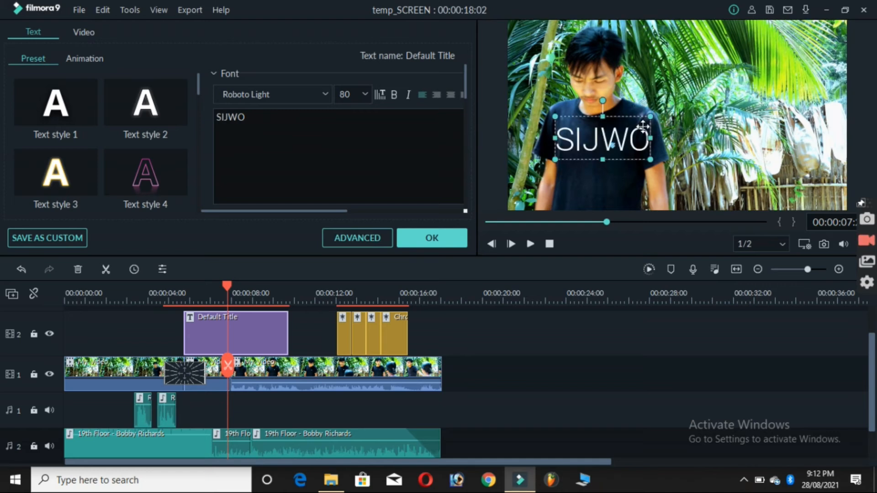
left_click(325, 93)
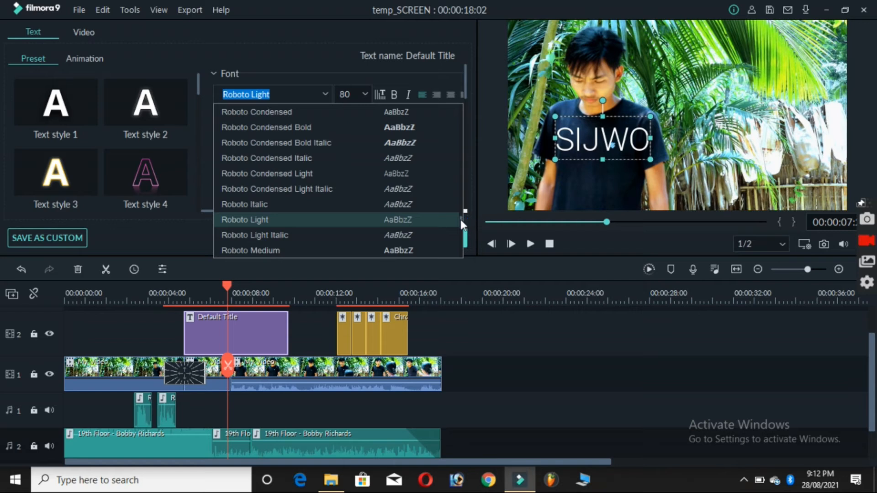
left_click(395, 239)
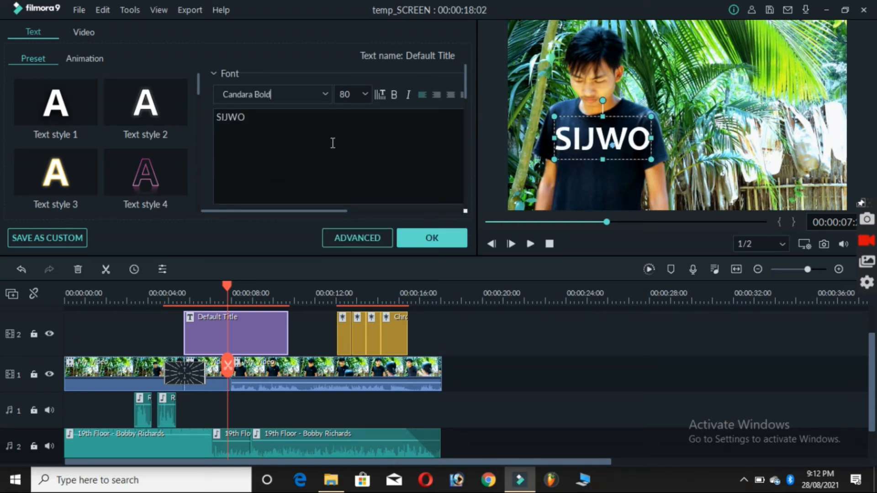
Move the title clip to about 1 second on video track 2 and apply the Cinema style text animation
left_click_drag(90, 81, 78, 329)
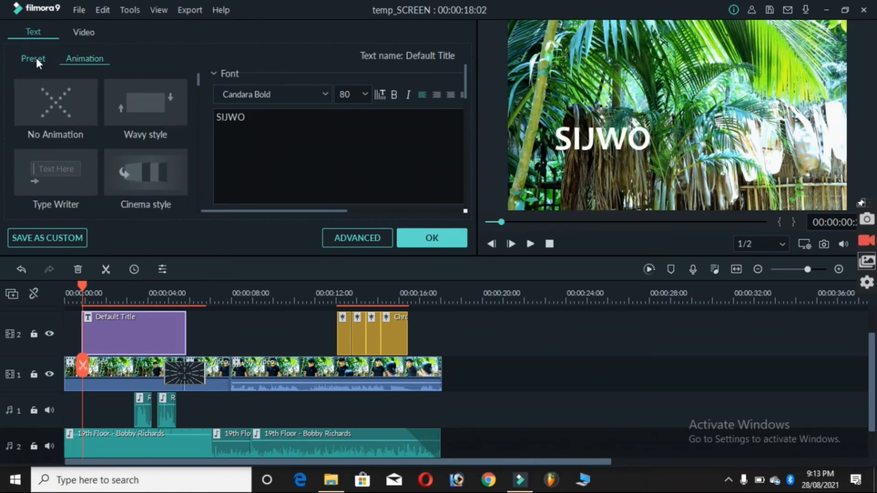
left_click(37, 60)
left_click(73, 59)
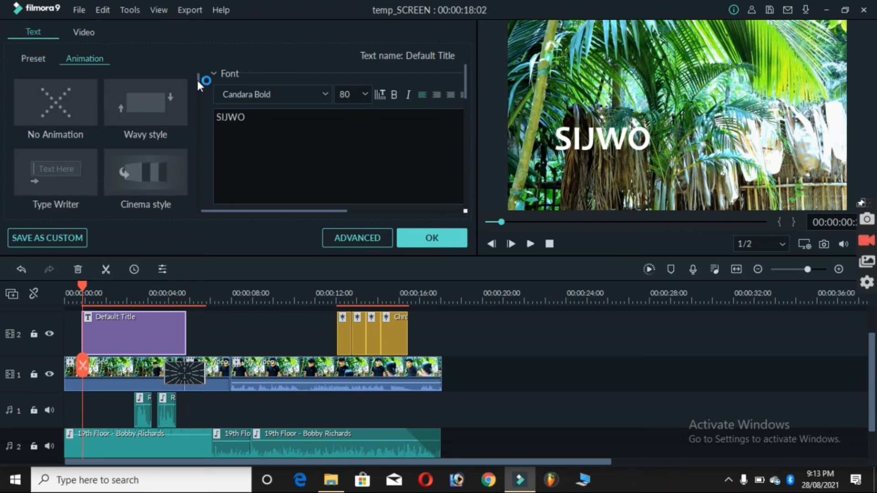
scroll(199, 84, "down", 3)
scroll(199, 85, "down", 3)
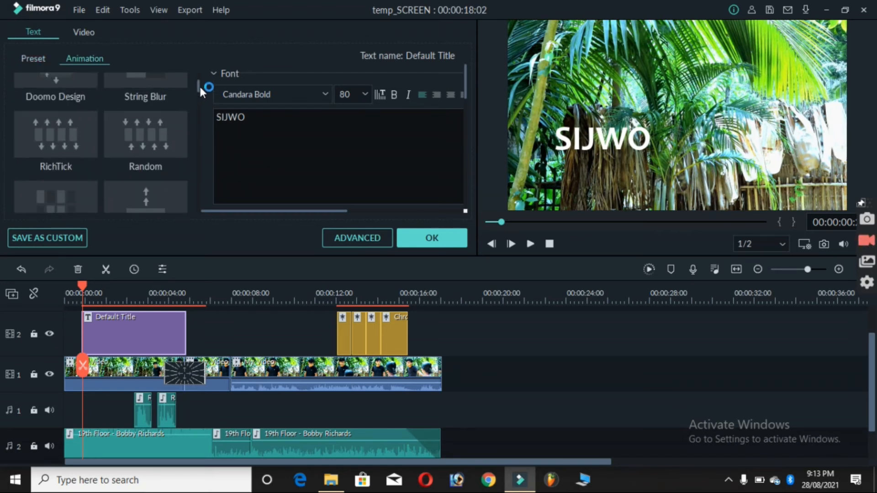
left_click_drag(199, 85, 199, 75)
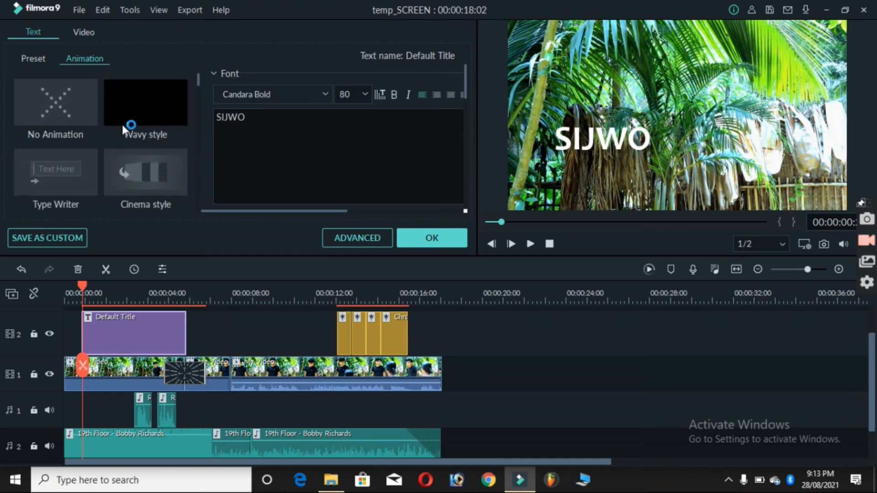
left_click(123, 107)
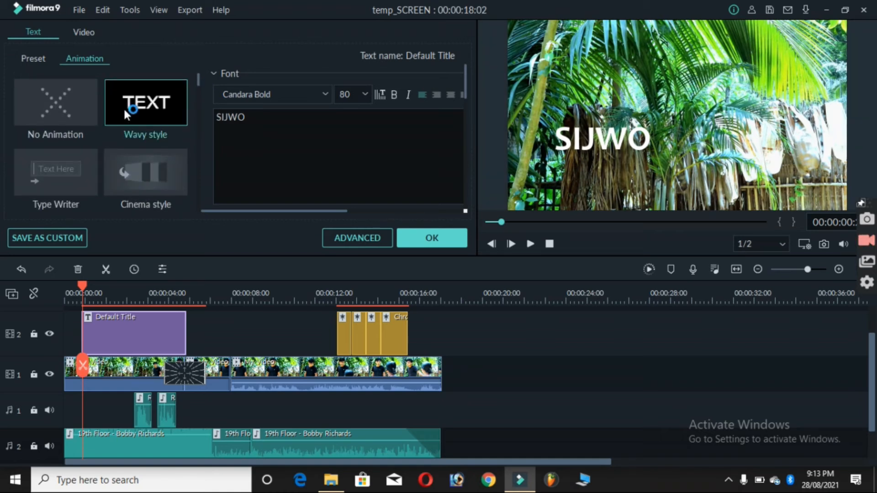
left_click(145, 172)
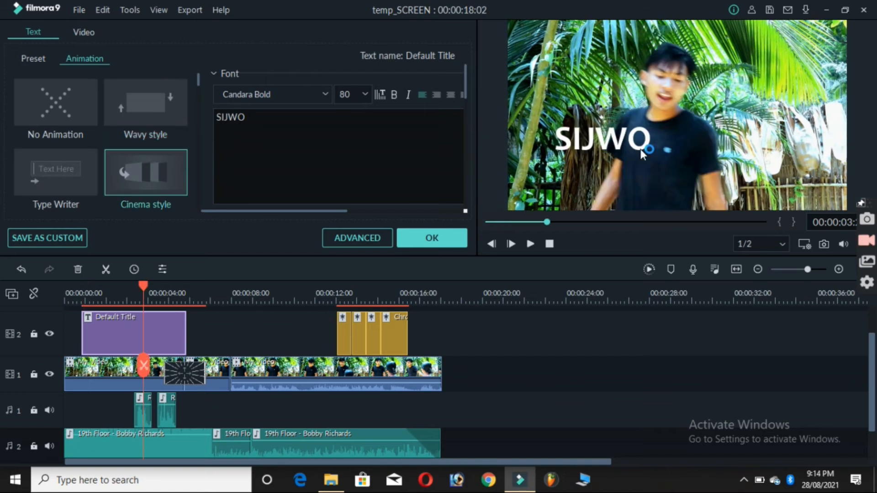
Set the title's font size to 36 and replace it with 150
left_click(365, 93)
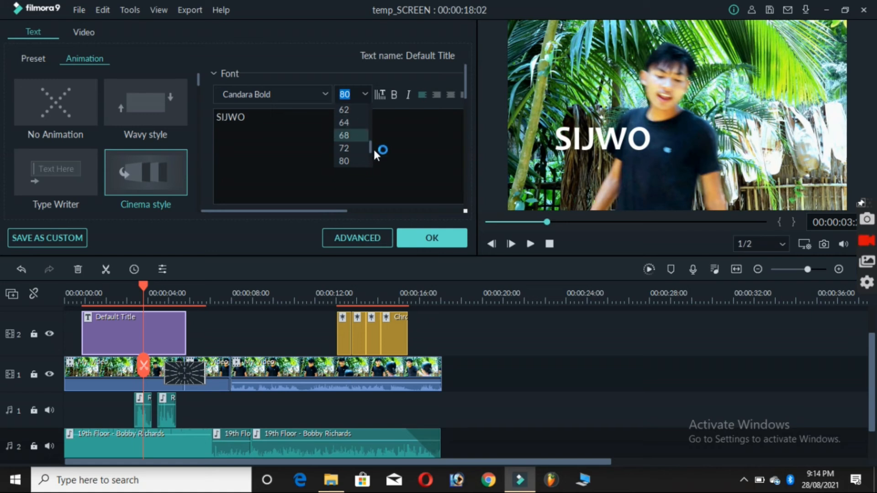
left_click_drag(371, 146, 371, 128)
left_click(355, 135)
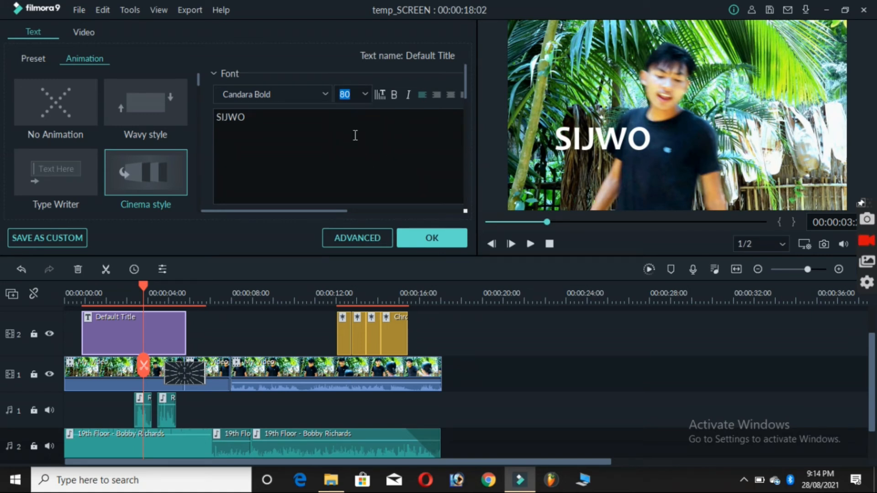
left_click(367, 94)
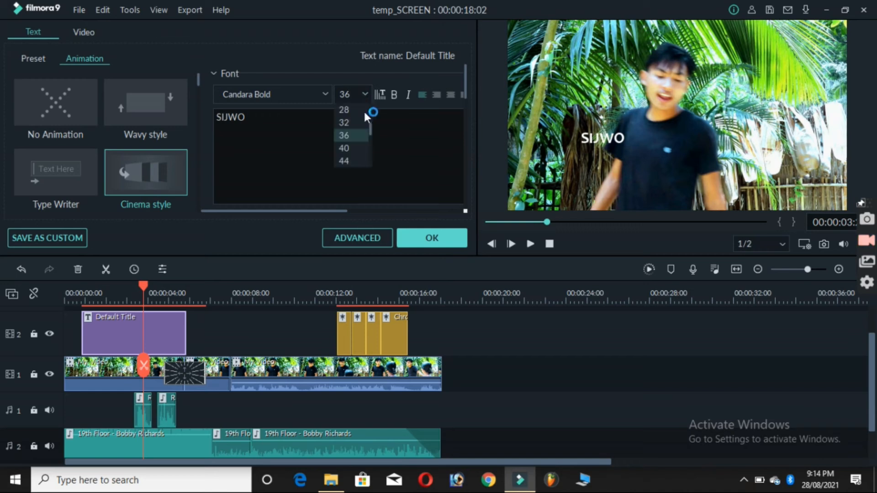
left_click_drag(372, 133, 371, 157)
left_click(360, 161)
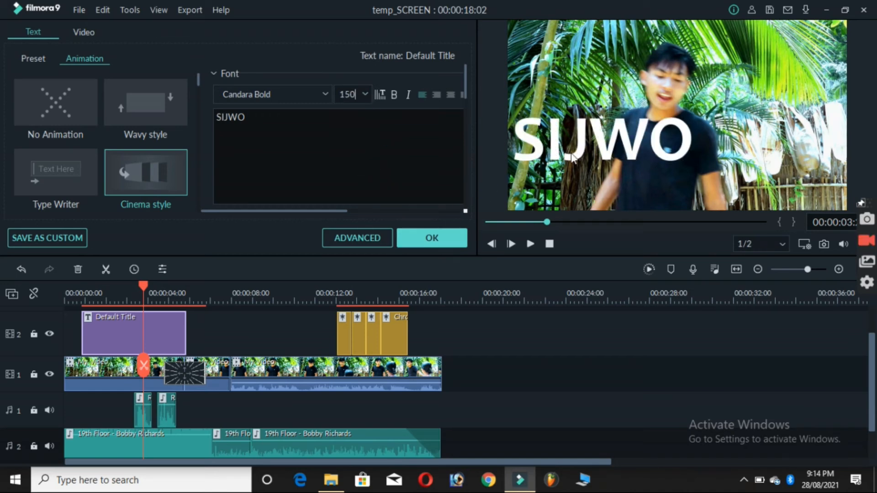
Open the advanced text editor for the title and set its text fill to a light orange-brown colour
left_click(356, 238)
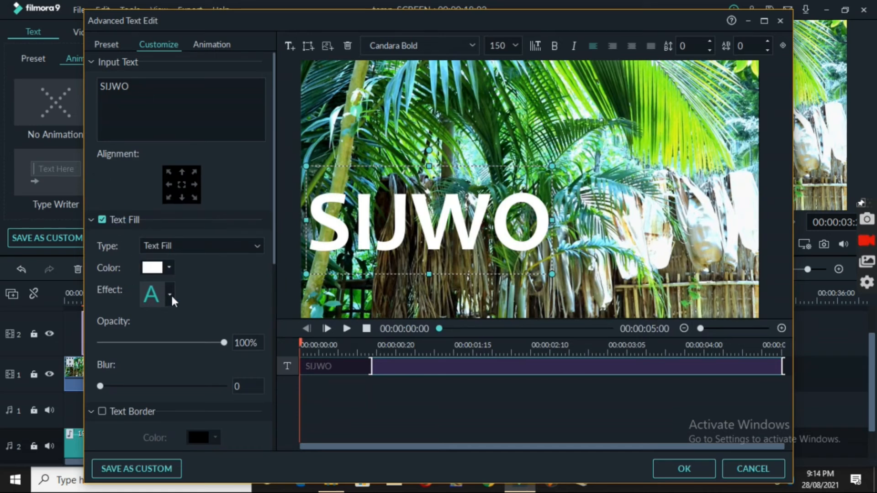
left_click(169, 268)
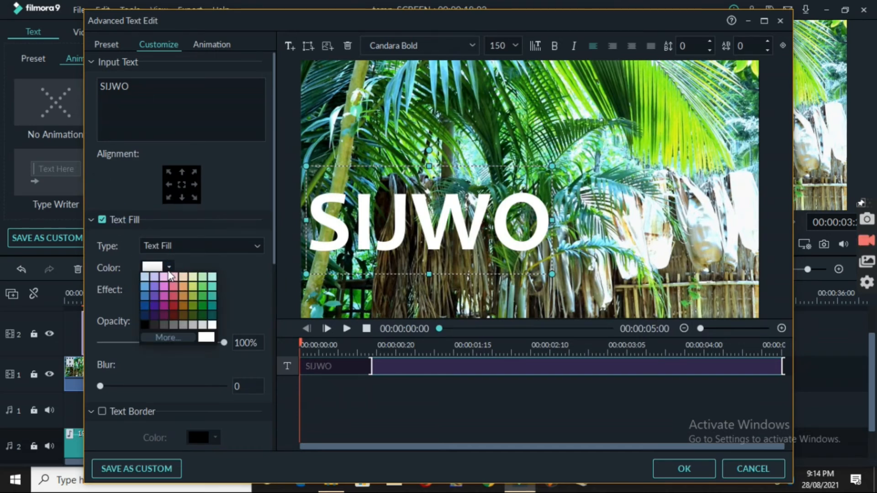
left_click(183, 295)
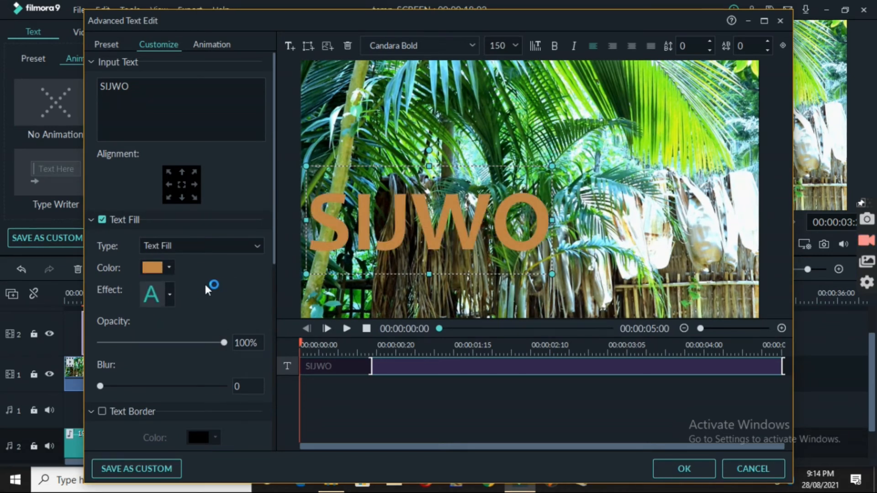
left_click_drag(276, 235, 275, 272)
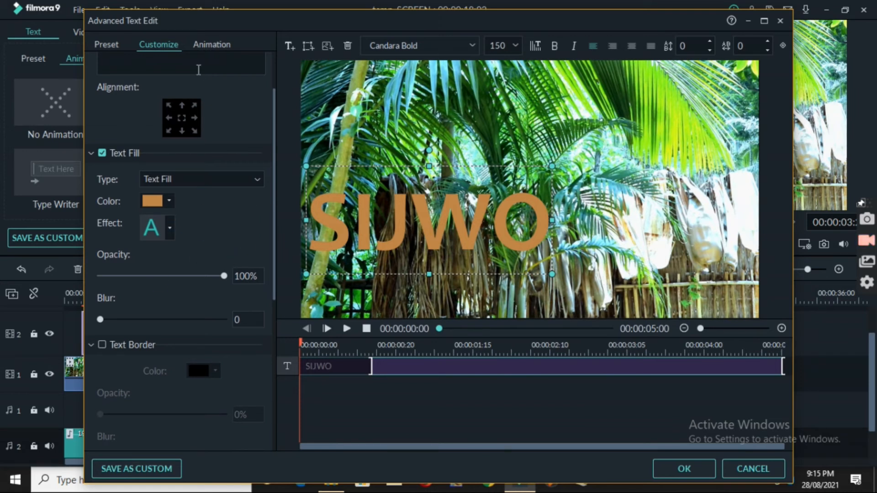
Try several preset text styles on the title, including Text style 4, 6, 5 and 9
left_click(109, 46)
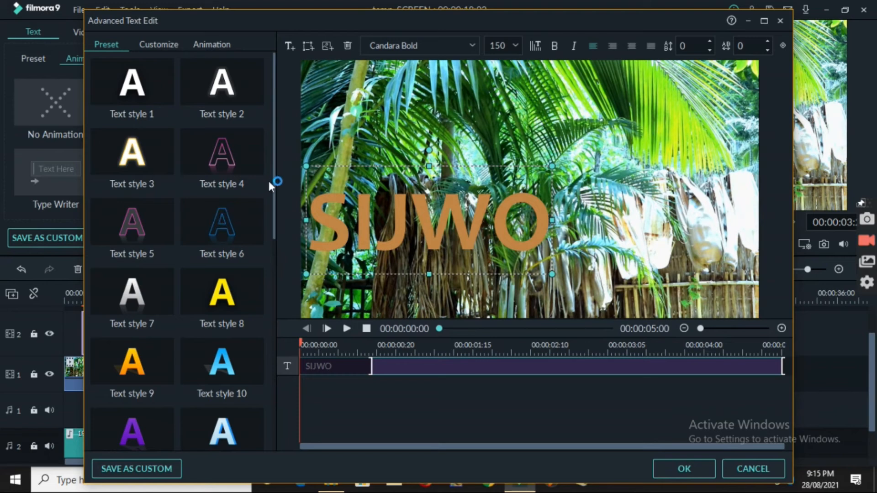
left_click(238, 153)
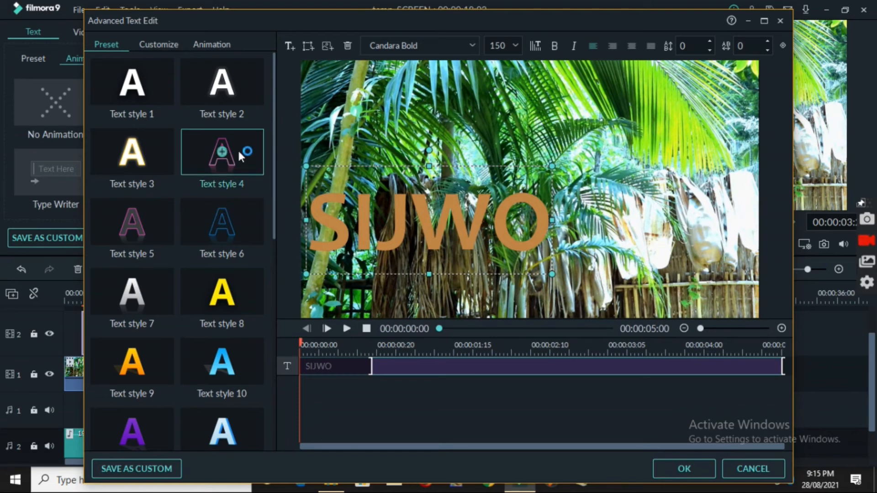
left_click(204, 226)
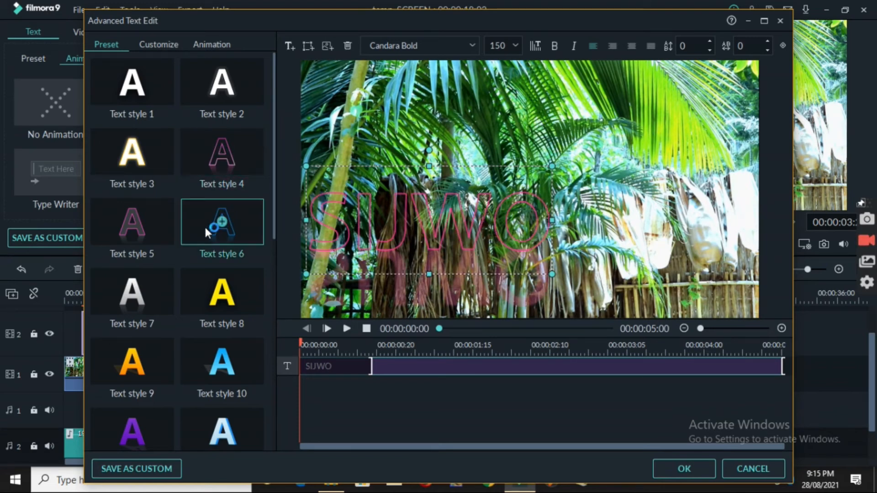
left_click(194, 295)
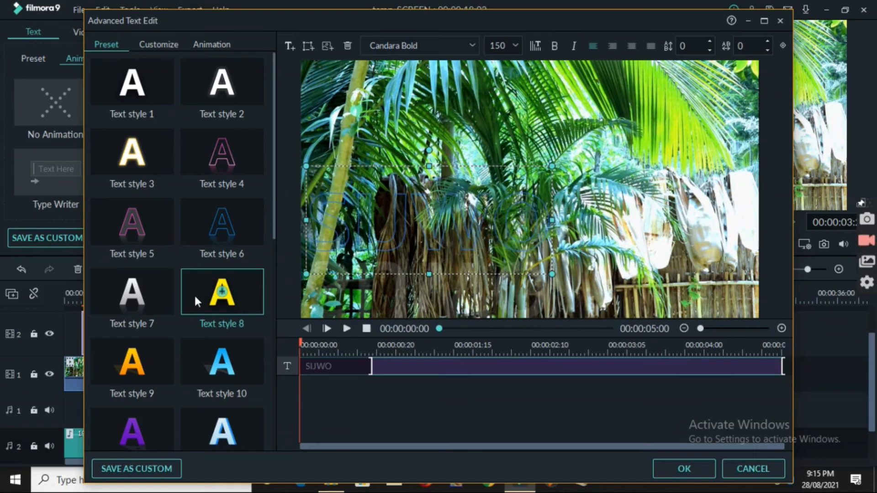
left_click(255, 87)
left_click(156, 87)
left_click(114, 218)
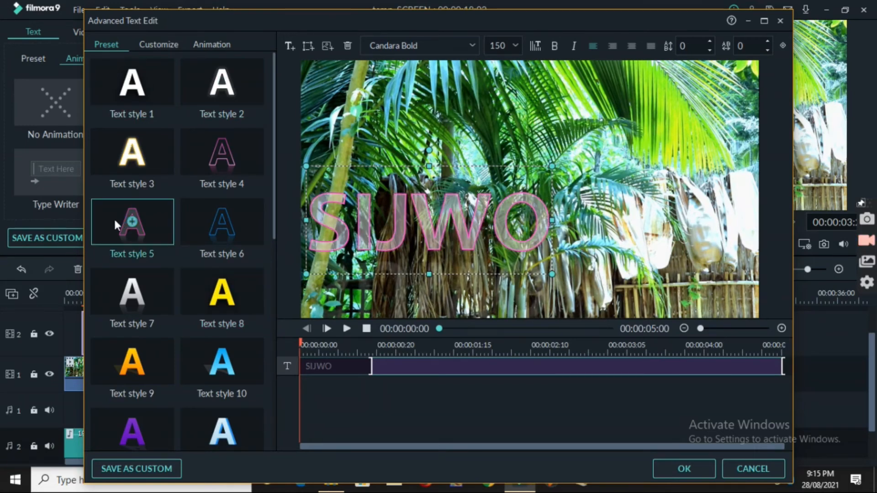
left_click(115, 368)
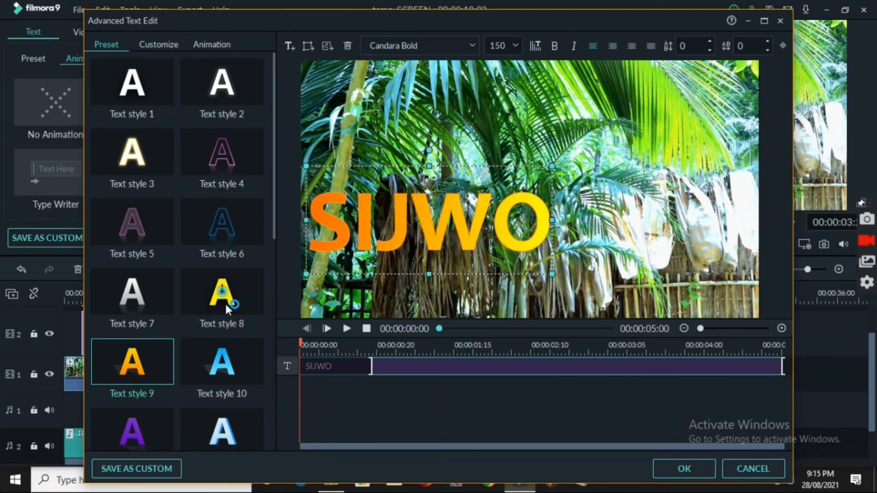
Apply the Text style 16 preset to the title and open its customization settings
left_click_drag(278, 214, 272, 338)
left_click(241, 308)
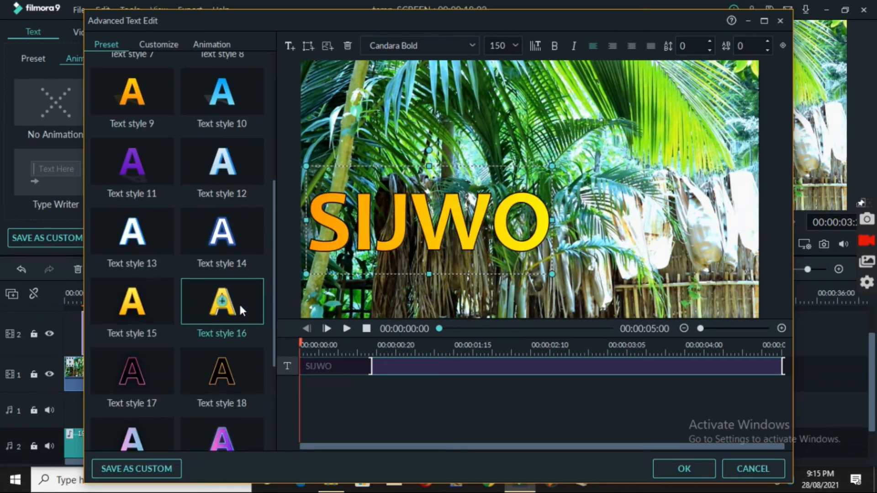
left_click(165, 45)
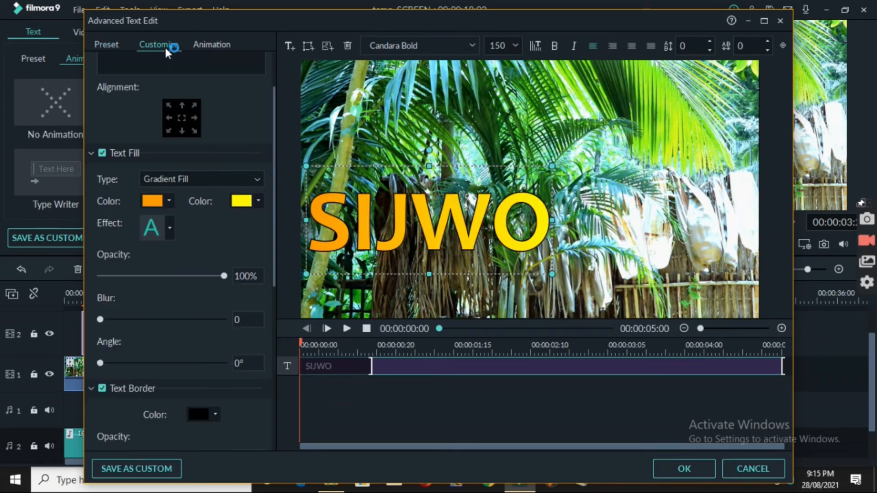
Set the second colour of the title's gradient fill to olive green and the gradient angle to 246°
left_click(259, 199)
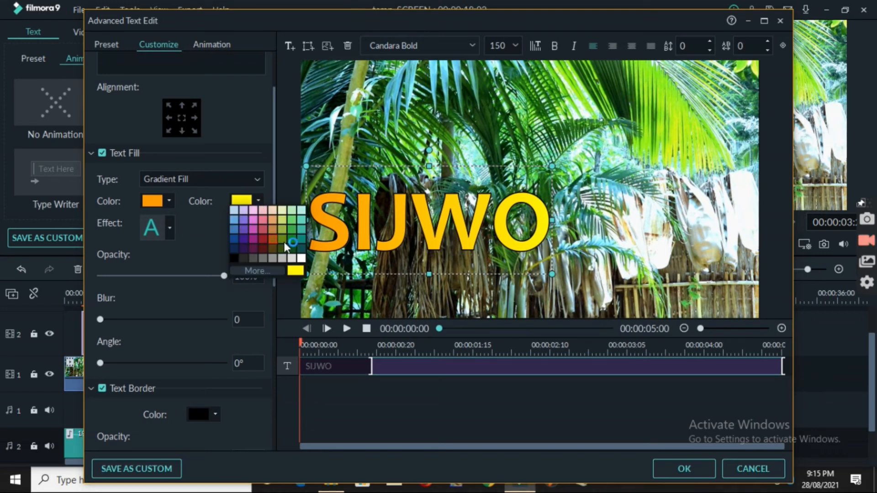
left_click(284, 239)
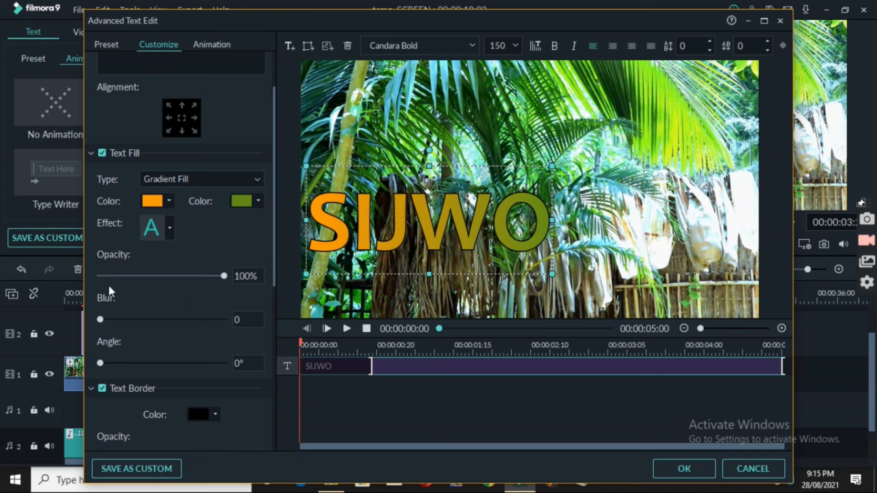
mouse_move(224, 273)
left_mouse_down()
mouse_move(103, 276)
mouse_move(232, 273)
left_mouse_up()
left_click_drag(103, 321, 66, 315)
left_click_drag(103, 362, 184, 359)
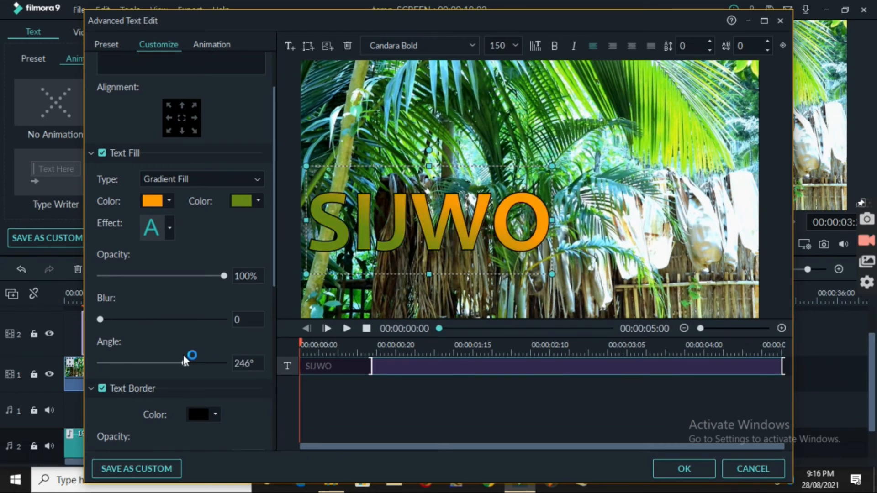
Set the title's text border colour to pinkish red and the border size to 7
left_click_drag(272, 258, 274, 320)
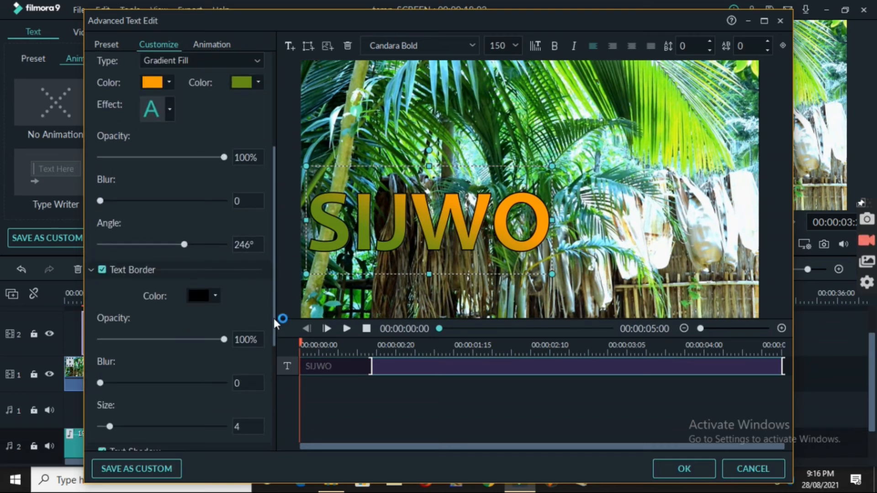
left_click(216, 295)
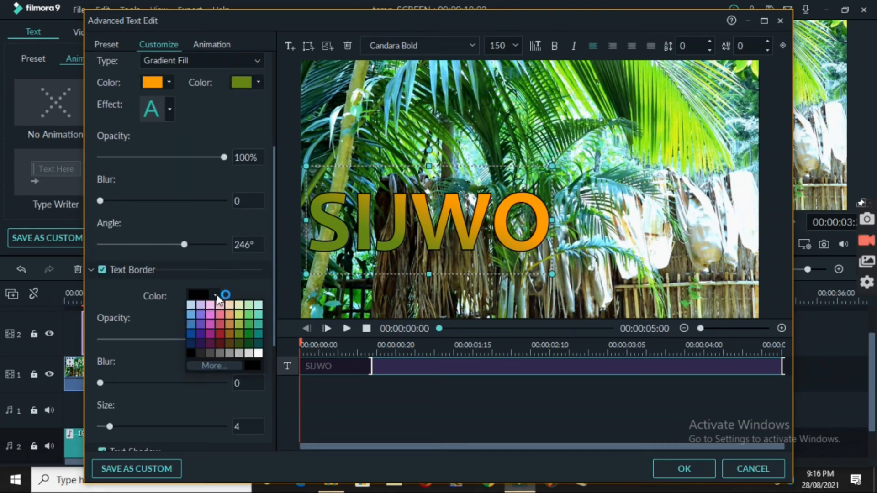
left_click(218, 323)
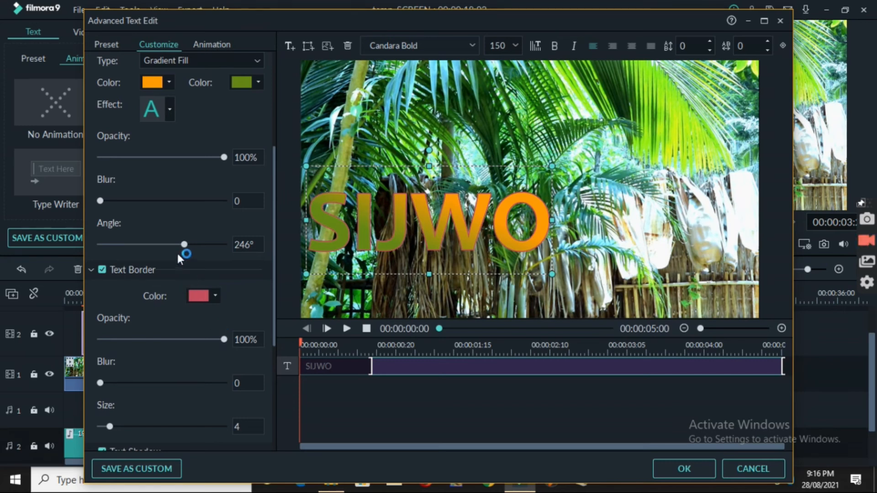
mouse_move(224, 339)
left_mouse_down()
mouse_move(116, 325)
mouse_move(225, 325)
left_mouse_up()
left_click_drag(101, 385, 66, 372)
left_click_drag(275, 303, 272, 369)
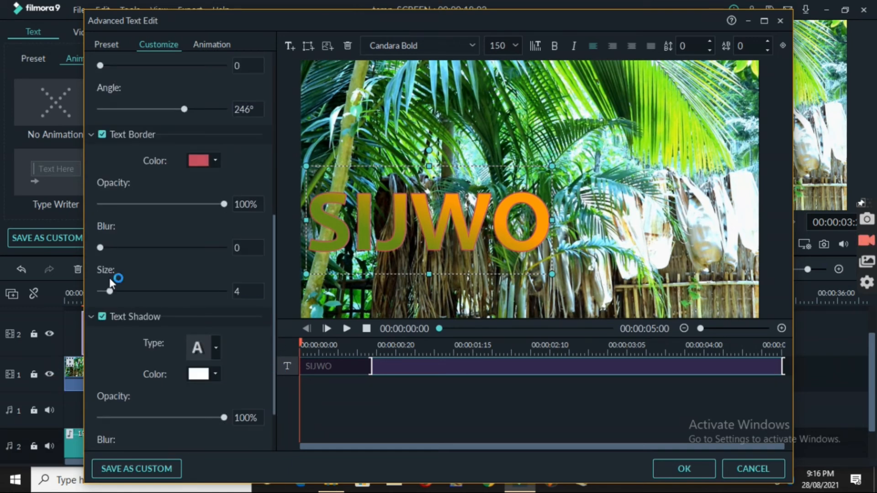
mouse_move(109, 292)
left_mouse_down()
mouse_move(191, 287)
mouse_move(98, 290)
mouse_move(141, 291)
mouse_move(114, 289)
left_mouse_up()
Try to change the title's text shadow colour and set the shadow distance to 5
left_click_drag(273, 258, 274, 294)
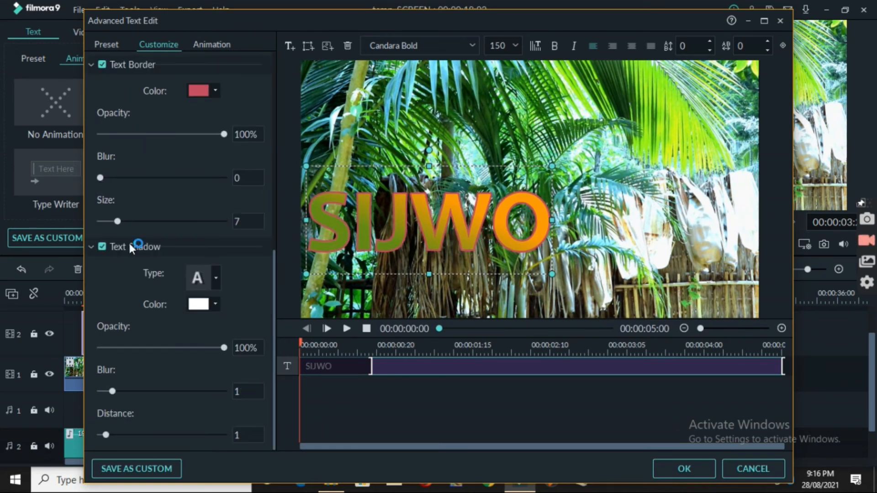
left_click(215, 304)
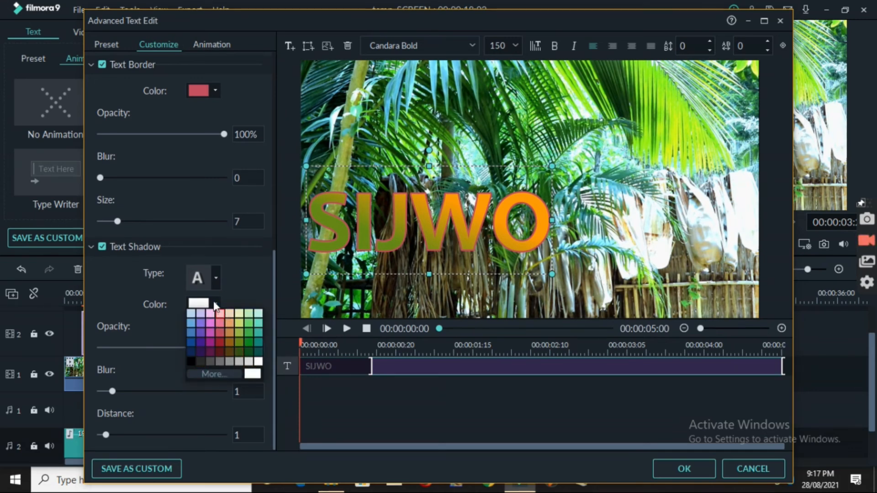
left_click(194, 359)
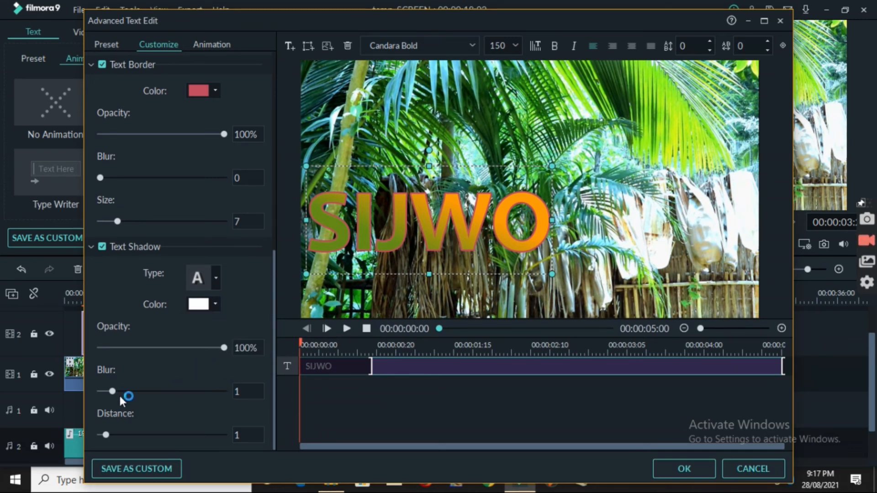
left_click_drag(106, 435, 134, 426)
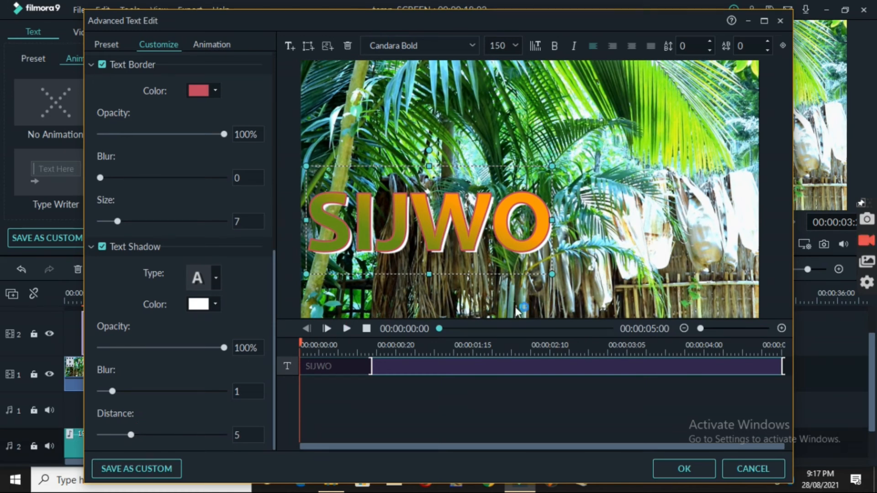
Set the title's text border to dark grey with size 10 and the text shadow distance to 6
scroll(215, 334, "up", 5)
left_click(216, 321)
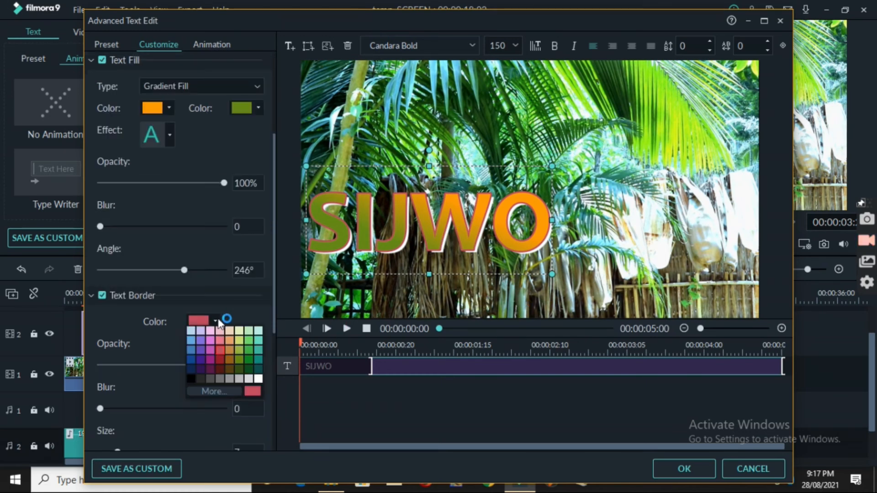
left_click(198, 386)
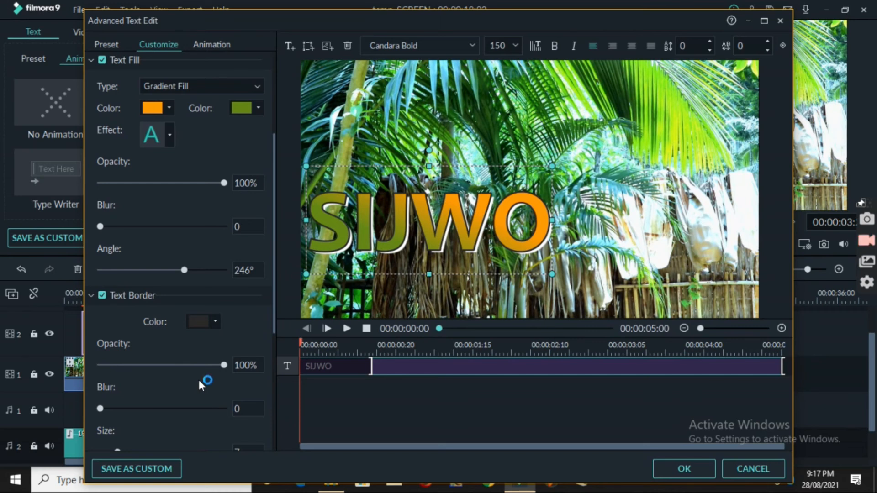
scroll(270, 327, "down", 3)
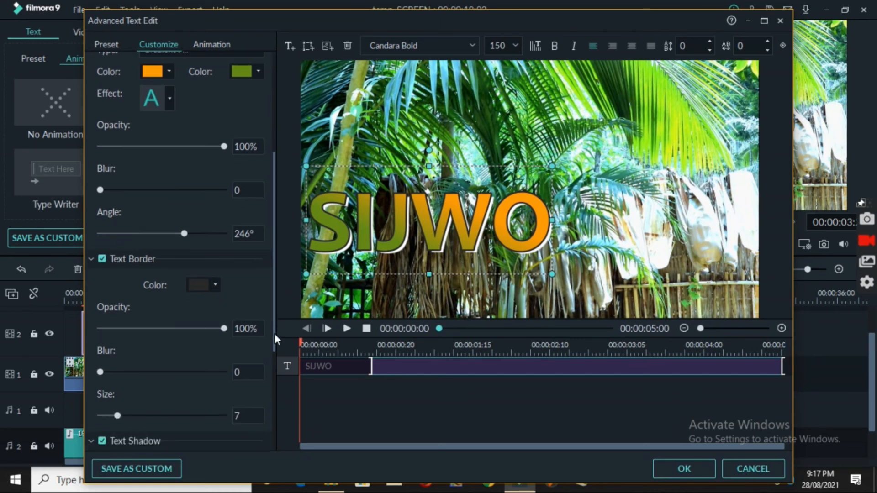
left_click_drag(119, 345, 126, 345)
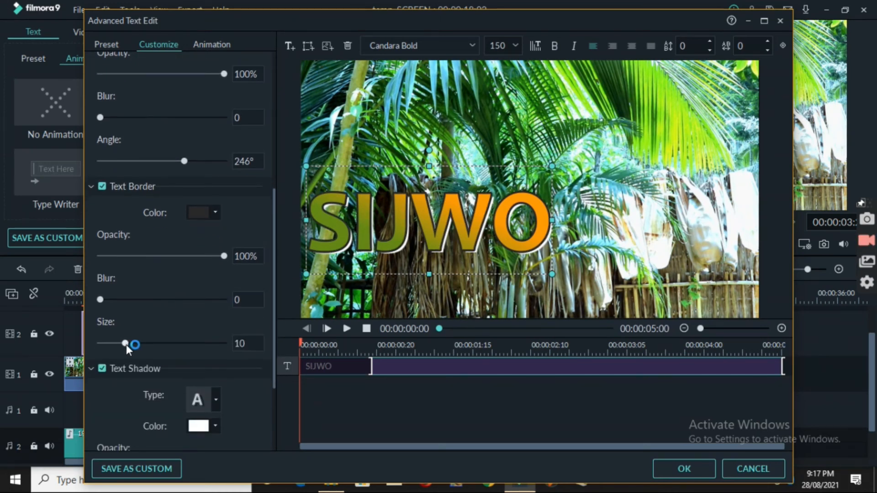
left_click_drag(274, 339, 268, 416)
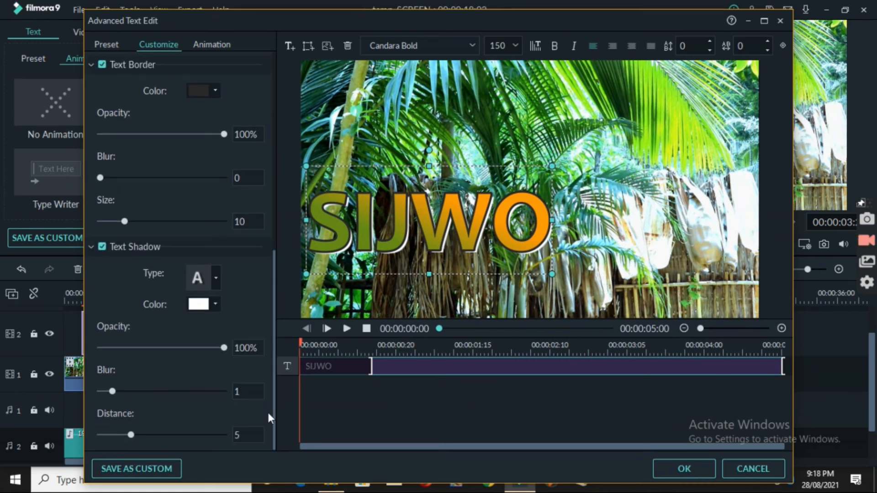
left_click_drag(129, 436, 138, 435)
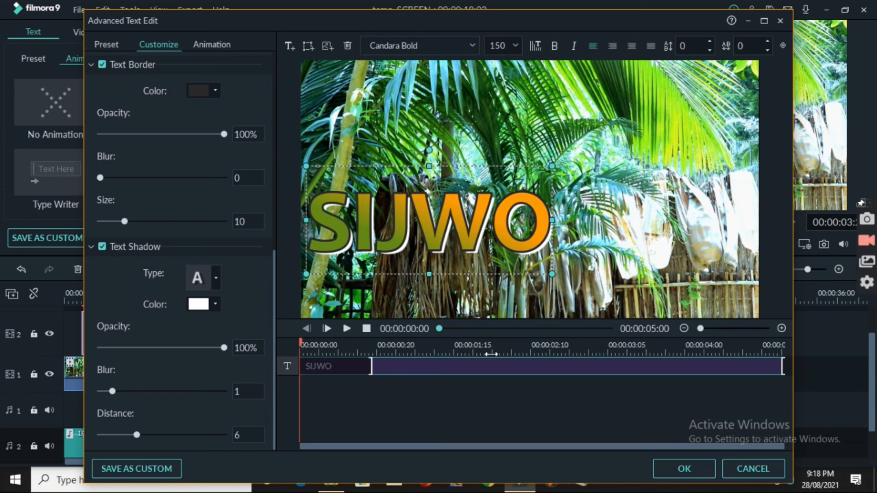
Try the Type Writer and Cinema style text animations and apply the Random animation to the title
left_click(215, 44)
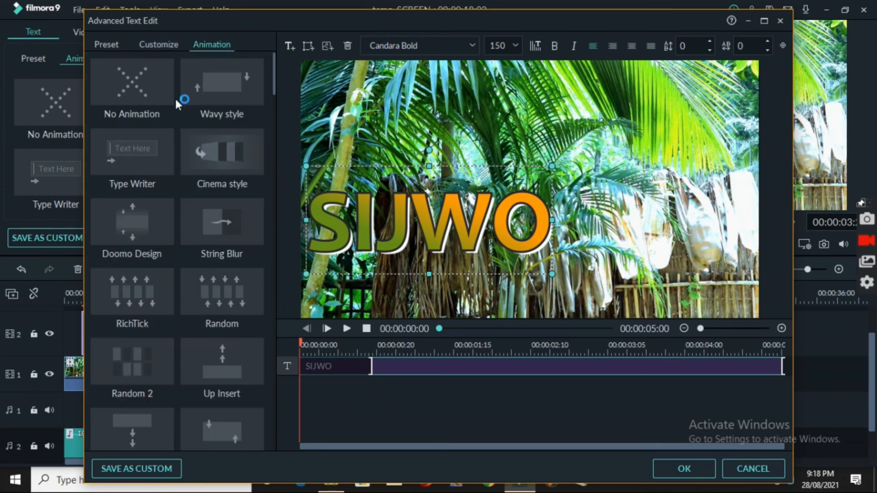
left_click(136, 159)
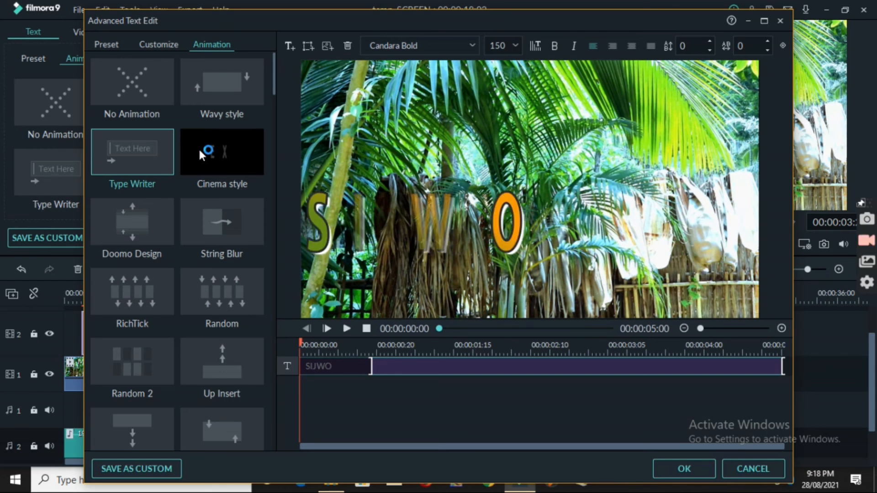
left_click(198, 147)
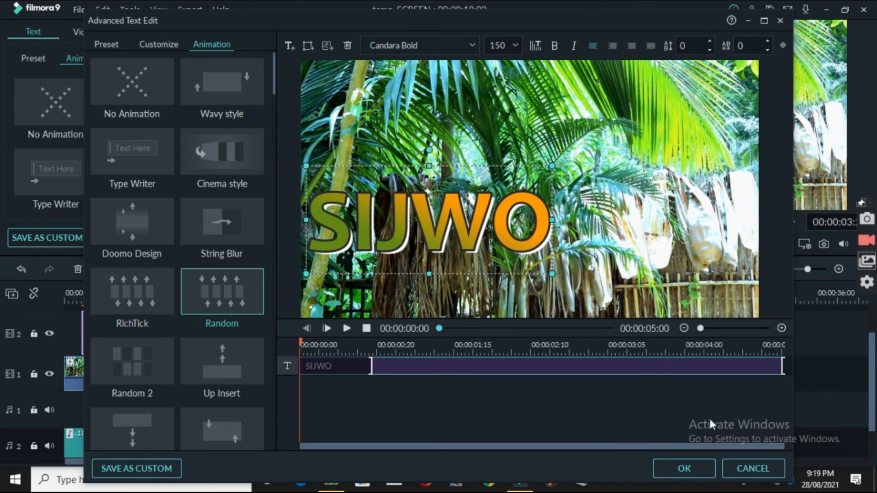
Move the SIJWO title to the upper middle of the frame, save the title edits and return to the project media
left_click(683, 469)
left_click_drag(420, 213, 472, 135)
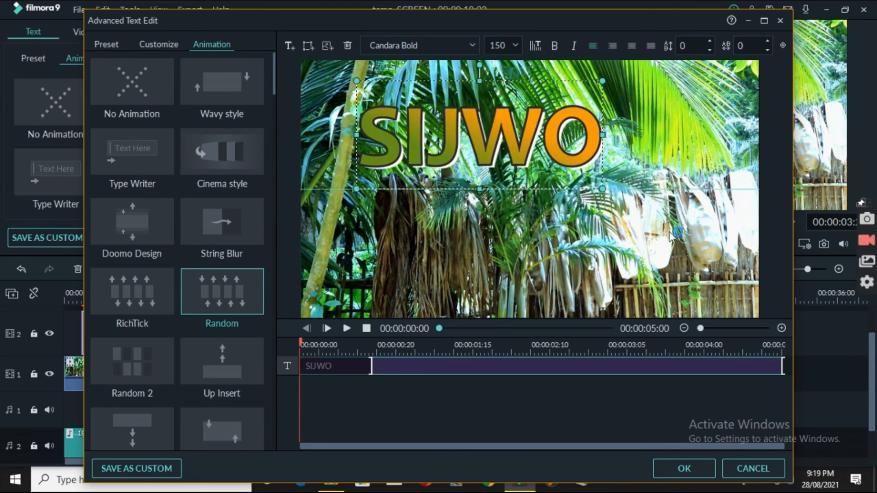
left_click(678, 466)
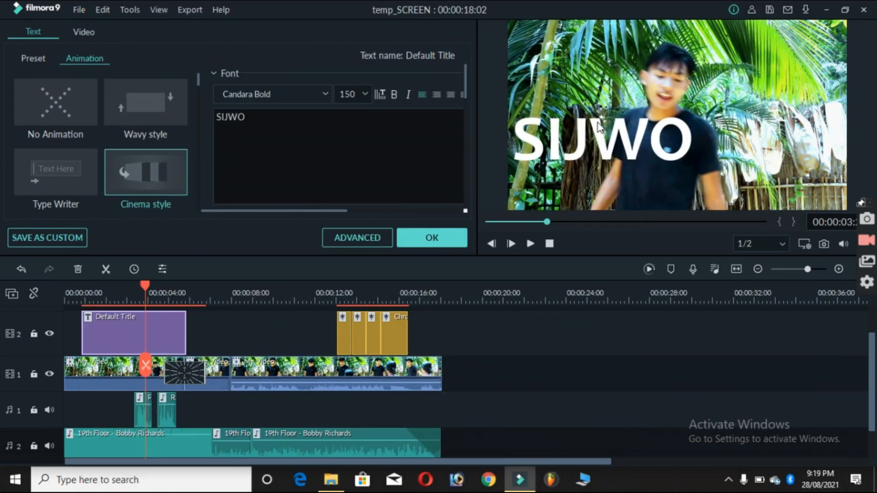
left_click(598, 86)
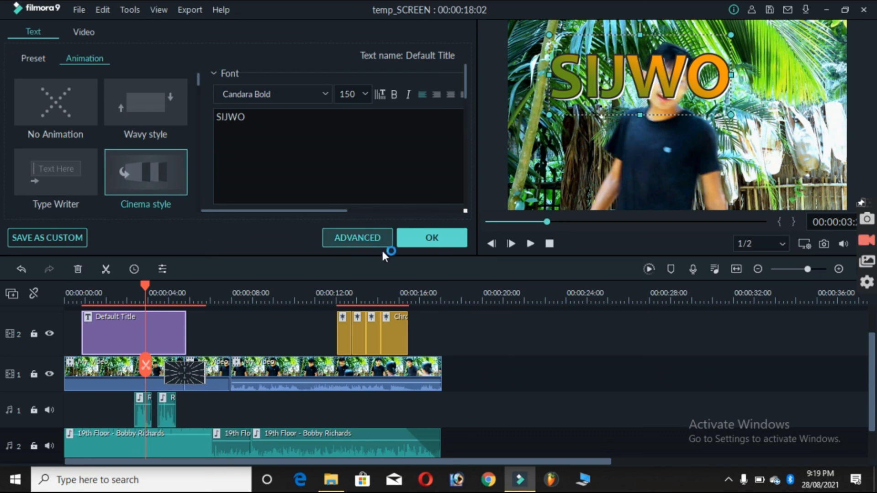
left_click(430, 238)
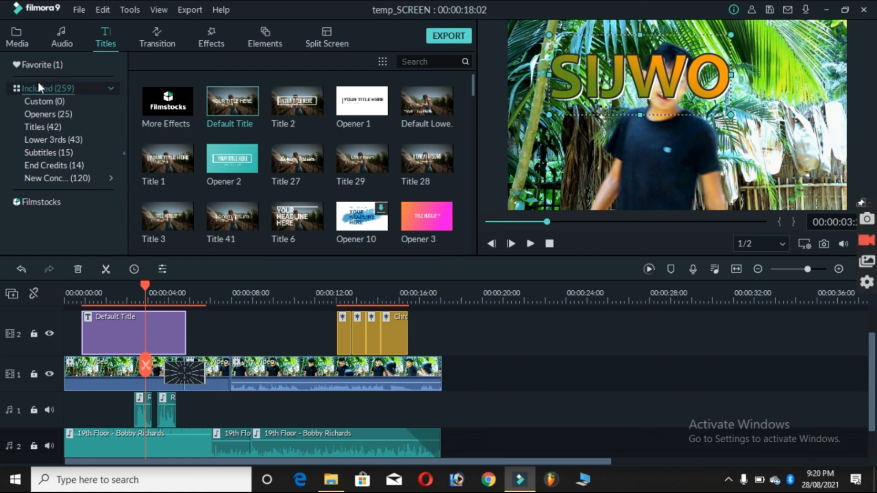
left_click(15, 41)
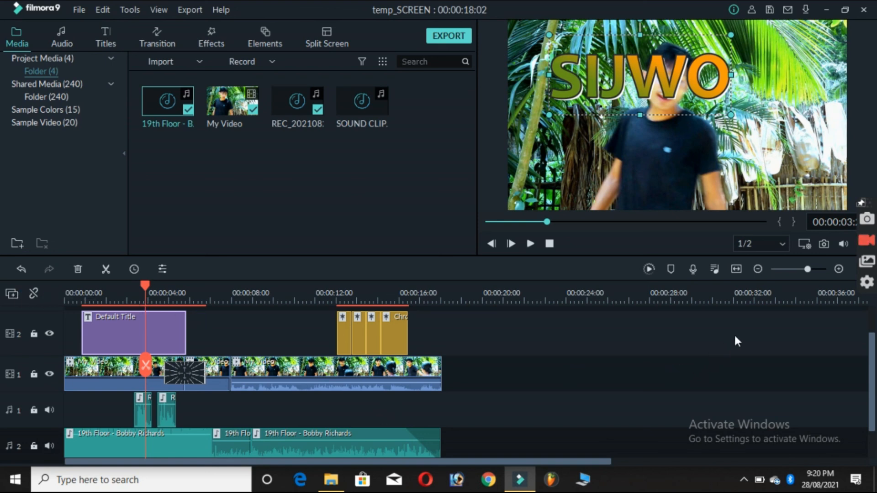
Open the local export settings with the MP4 format and name the output file SIJWO
left_click(692, 269)
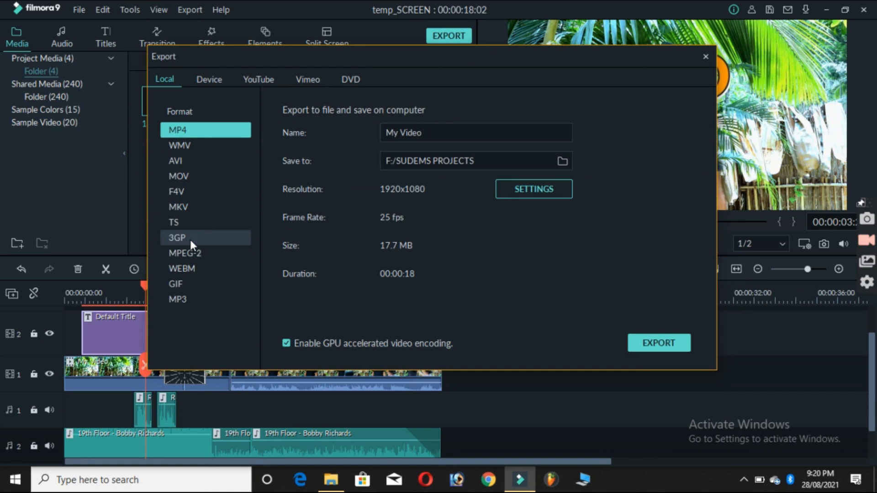
left_click(178, 298)
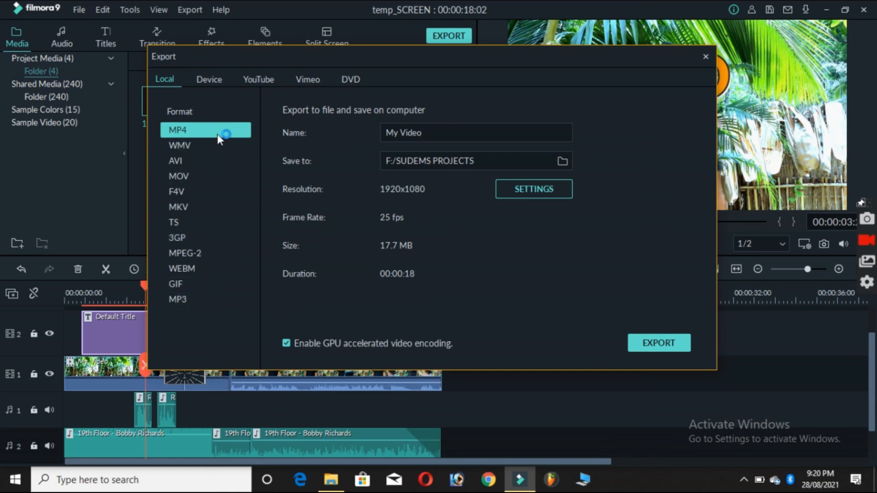
left_click(429, 136)
key("ctrl+a")
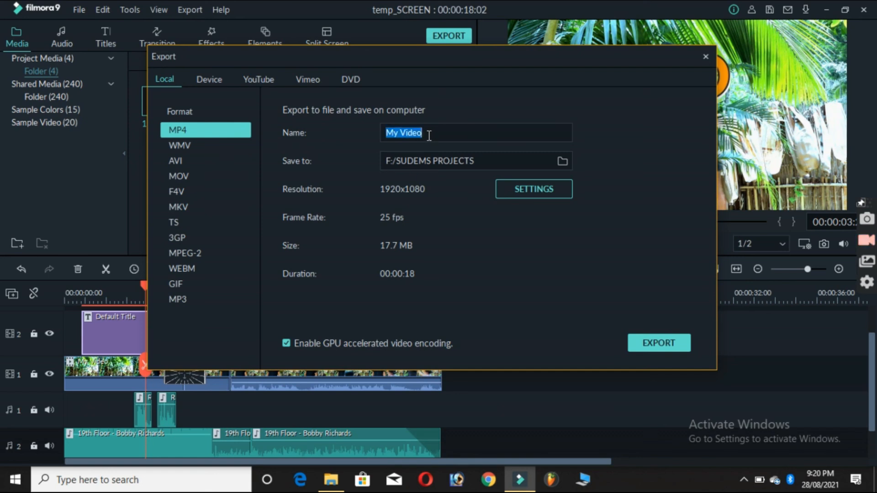
type("SIJWO")
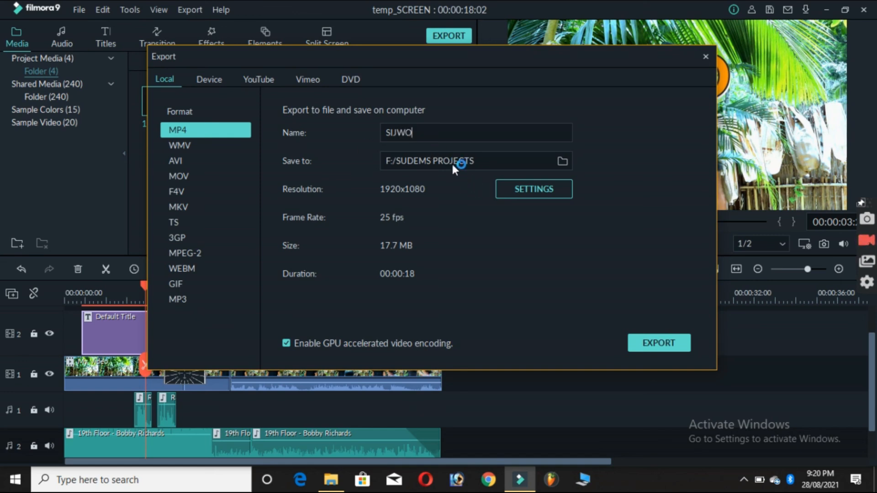
Browse for the export's save folder and choose Local Disk (E:)
left_click(562, 159)
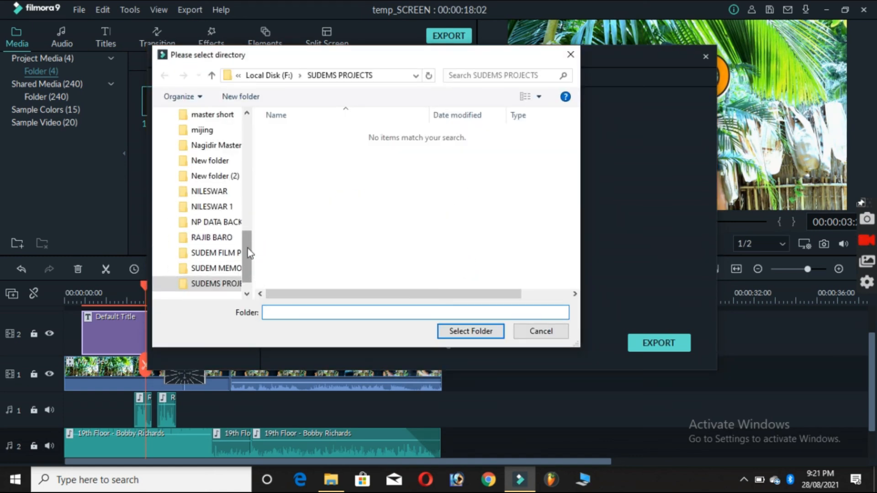
left_click_drag(248, 251, 255, 199)
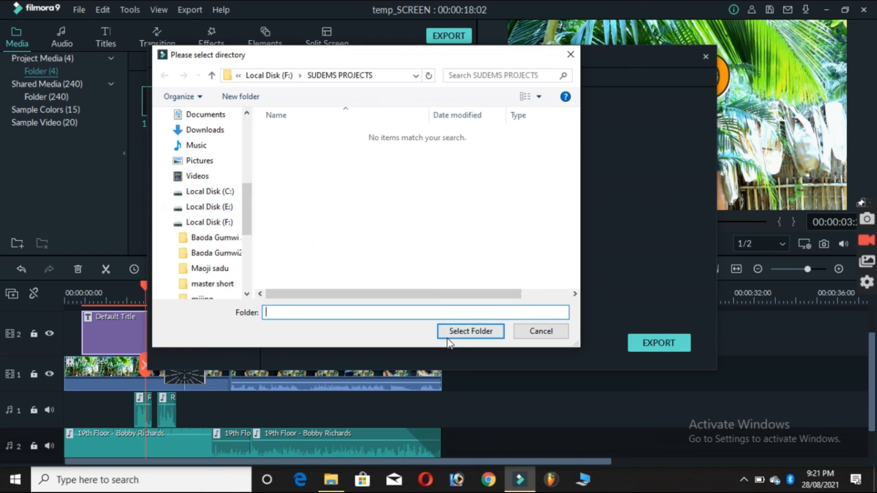
left_click(224, 209)
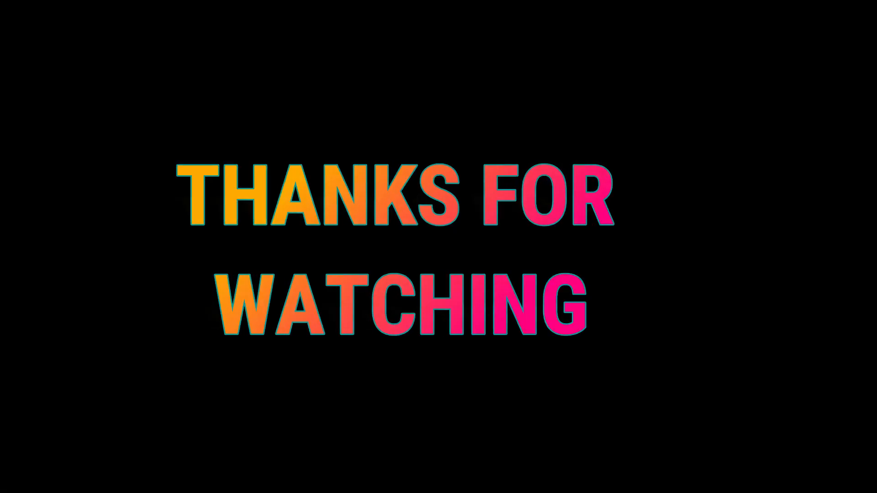